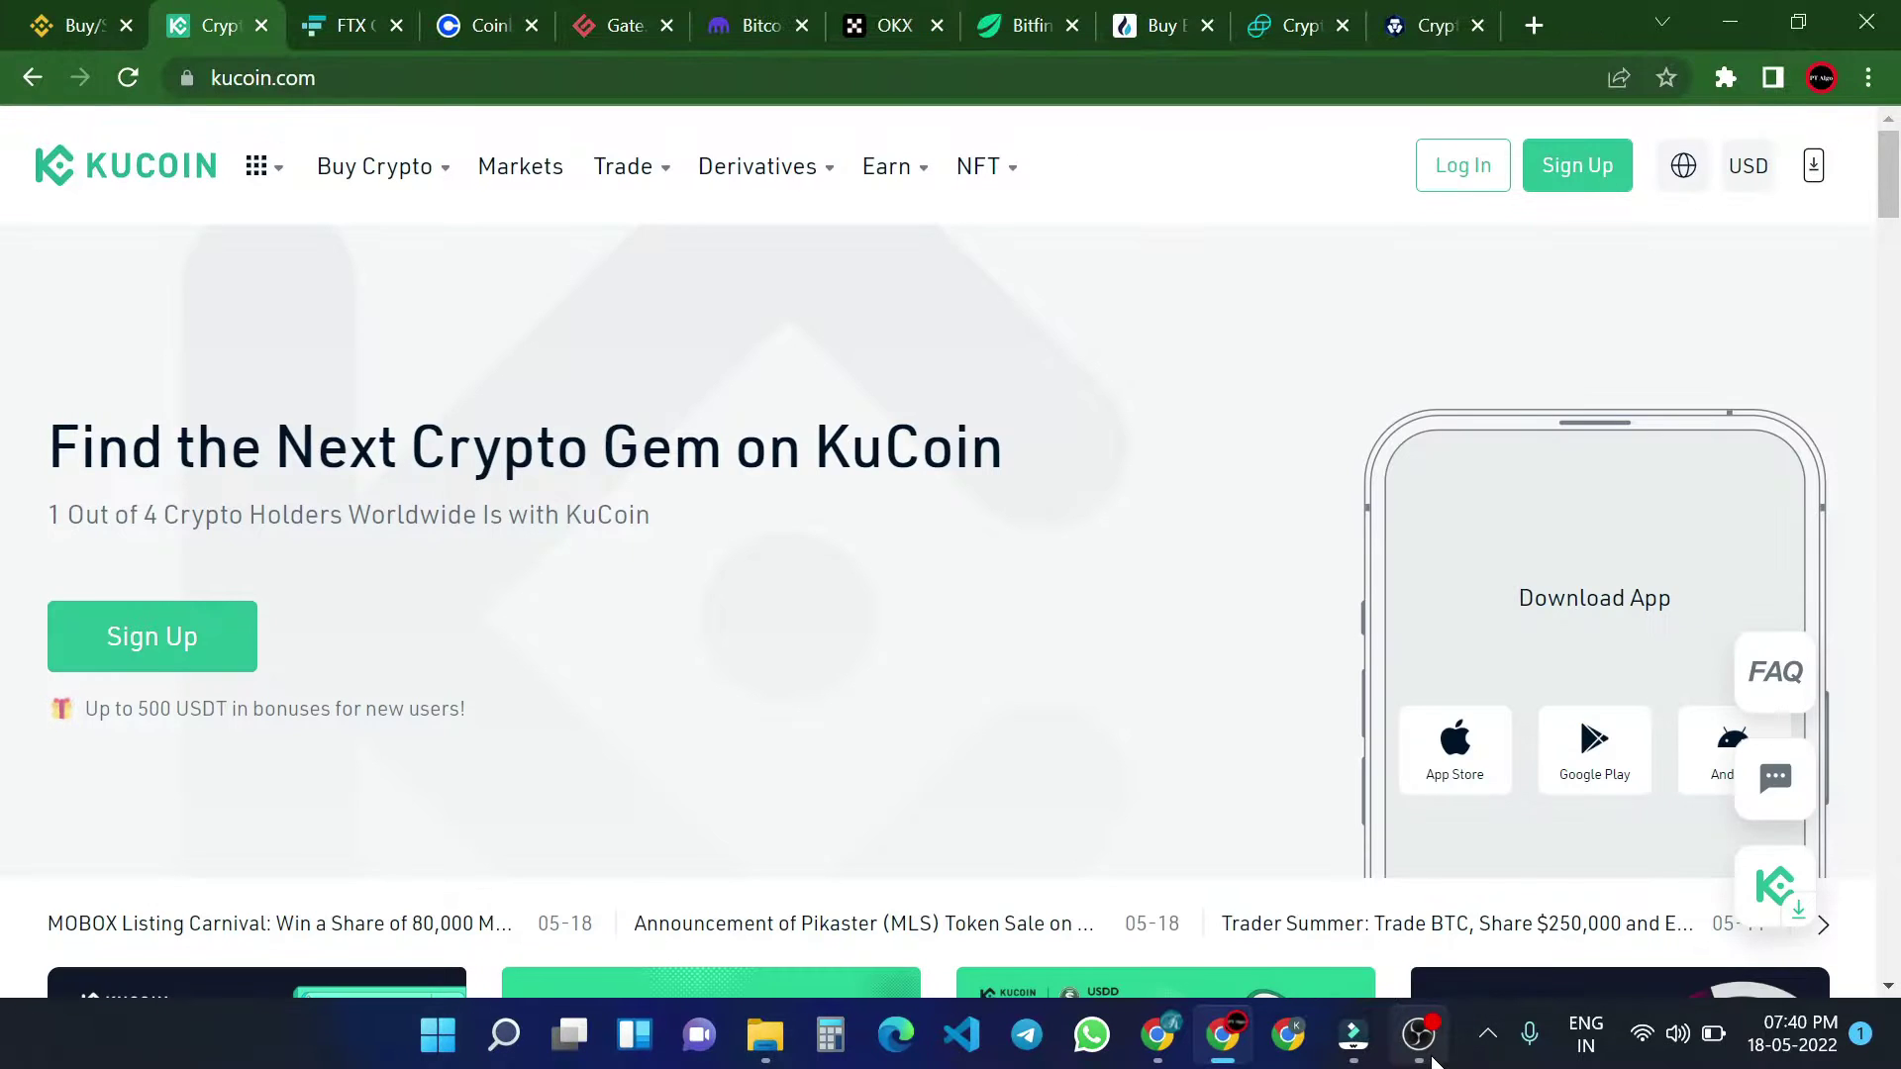
# - Cycle through the KuCoin, FTX, Coinbase, Gate.io, Kraken, Huobi and Gemini exchange tabs
pyautogui.hotkey('ctrl', 'Tab')
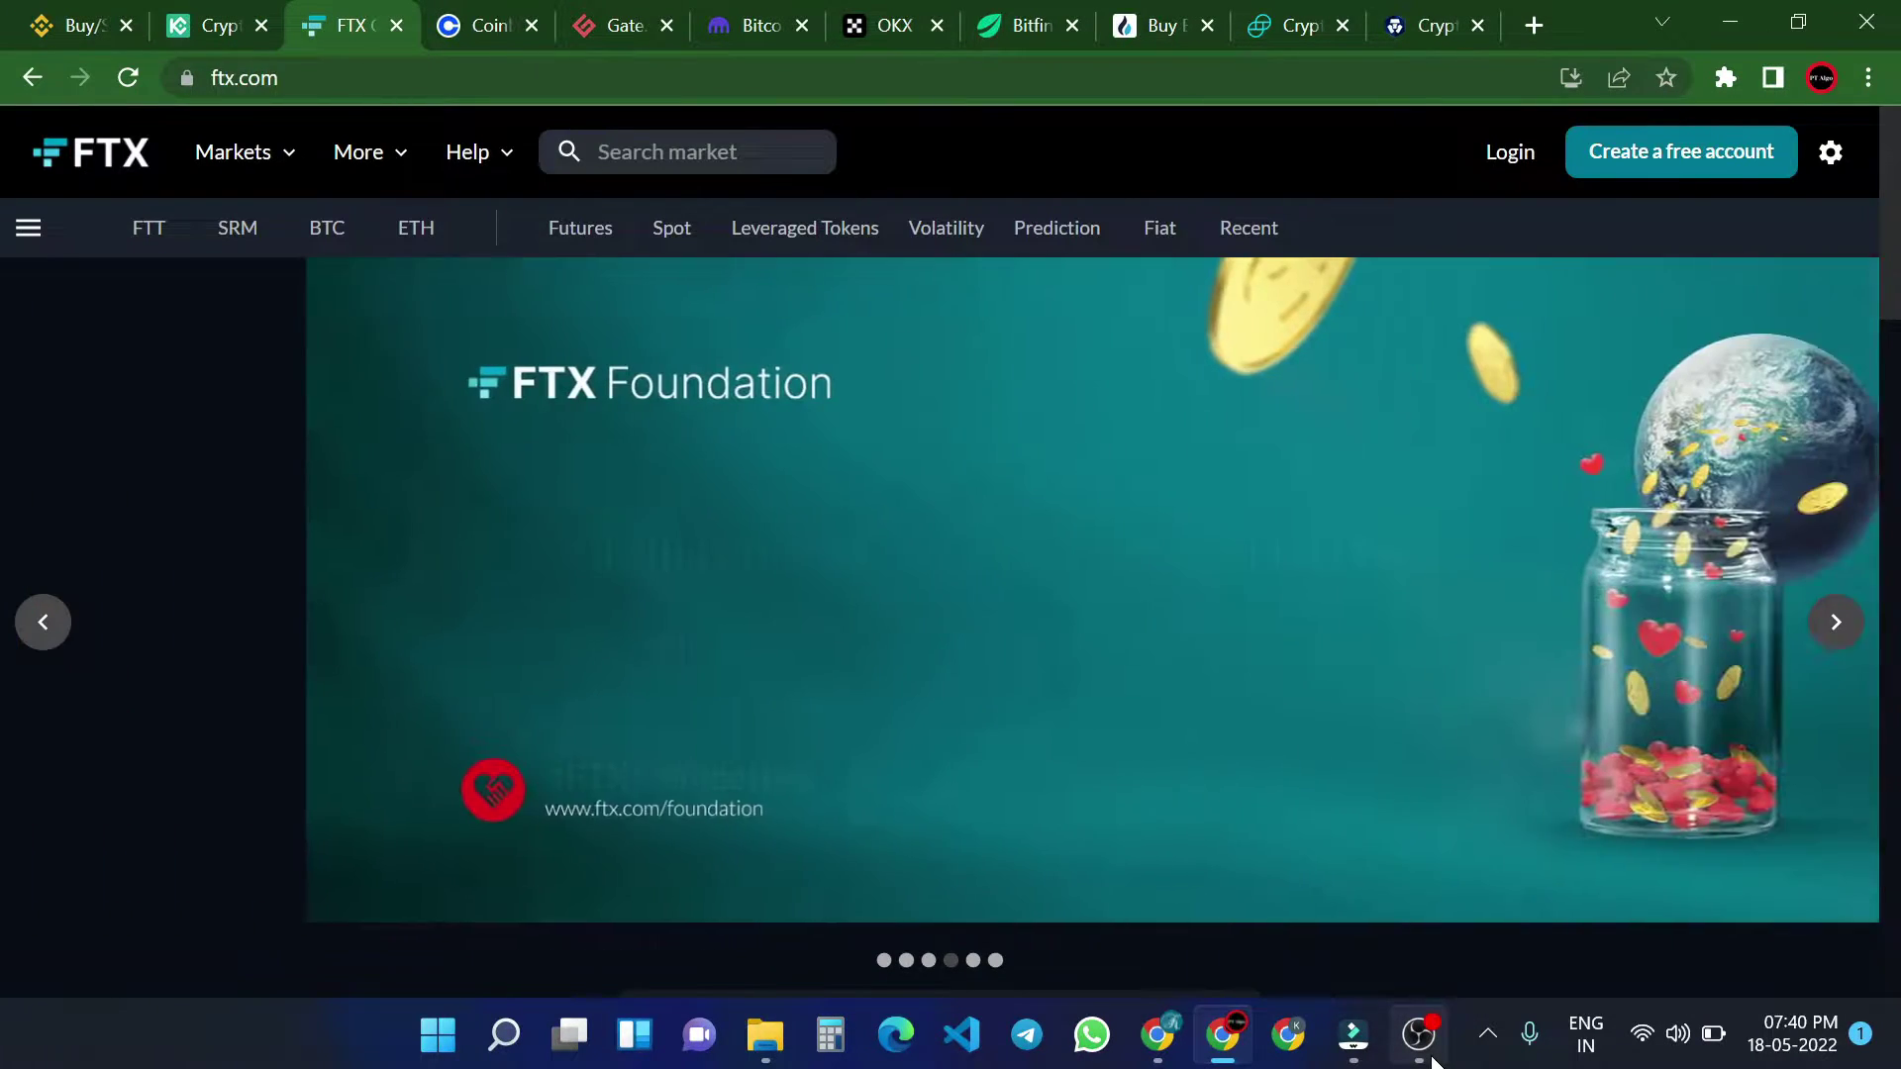
pyautogui.hotkey('ctrl', 'Tab')
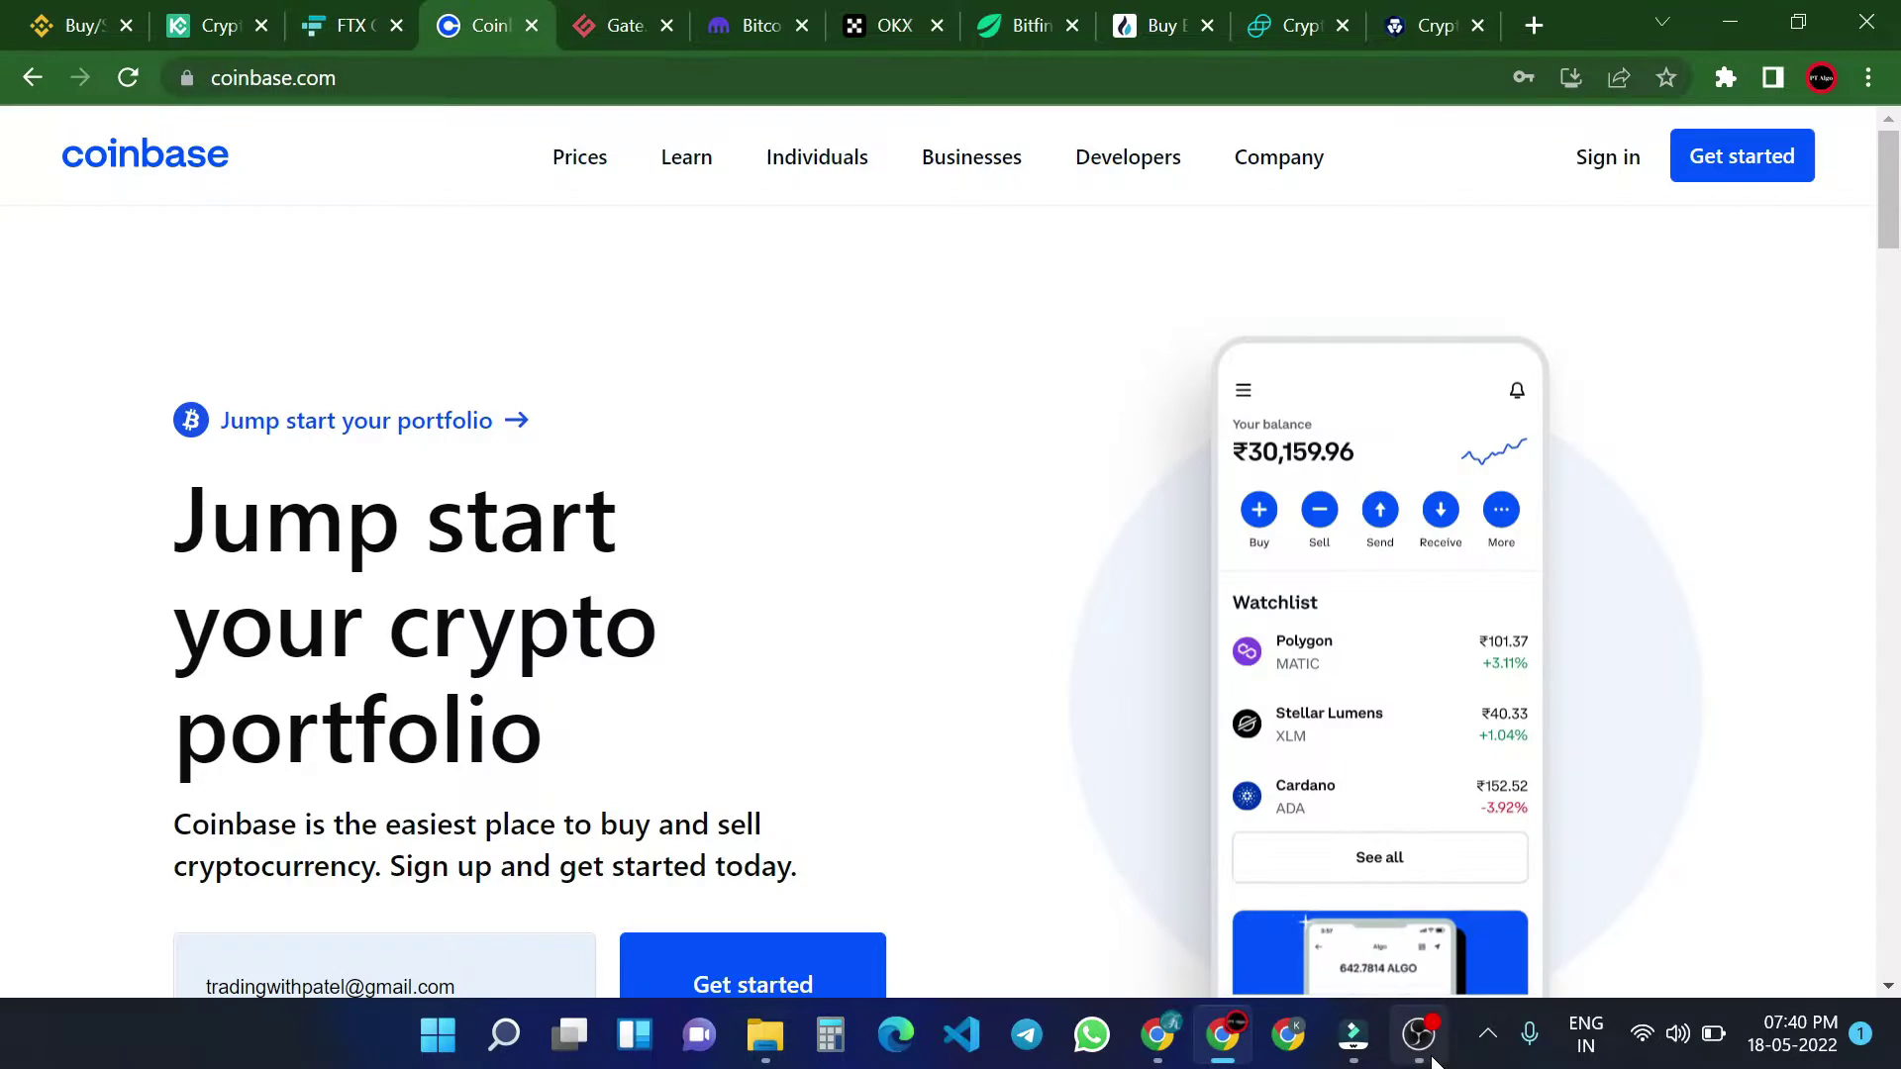
pyautogui.hotkey('ctrl', 'Tab')
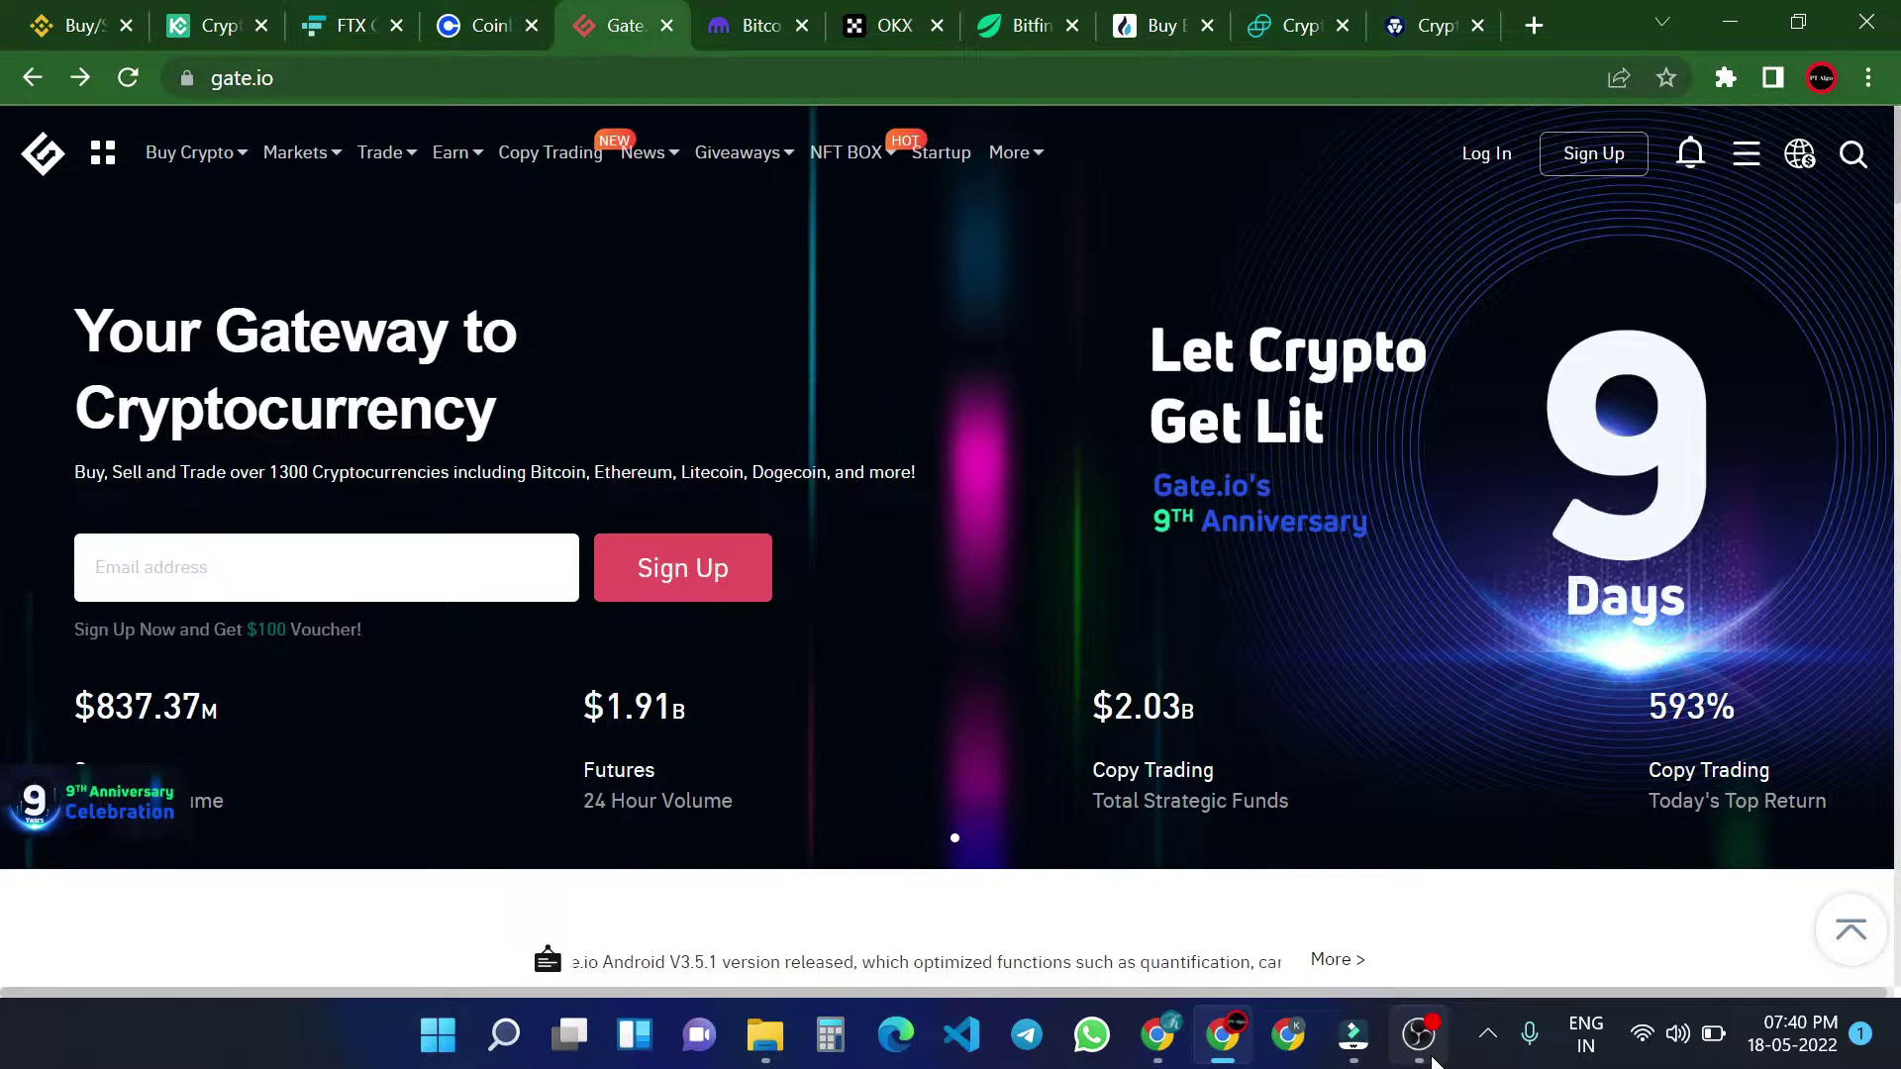
pyautogui.hotkey('ctrl', 'Tab')
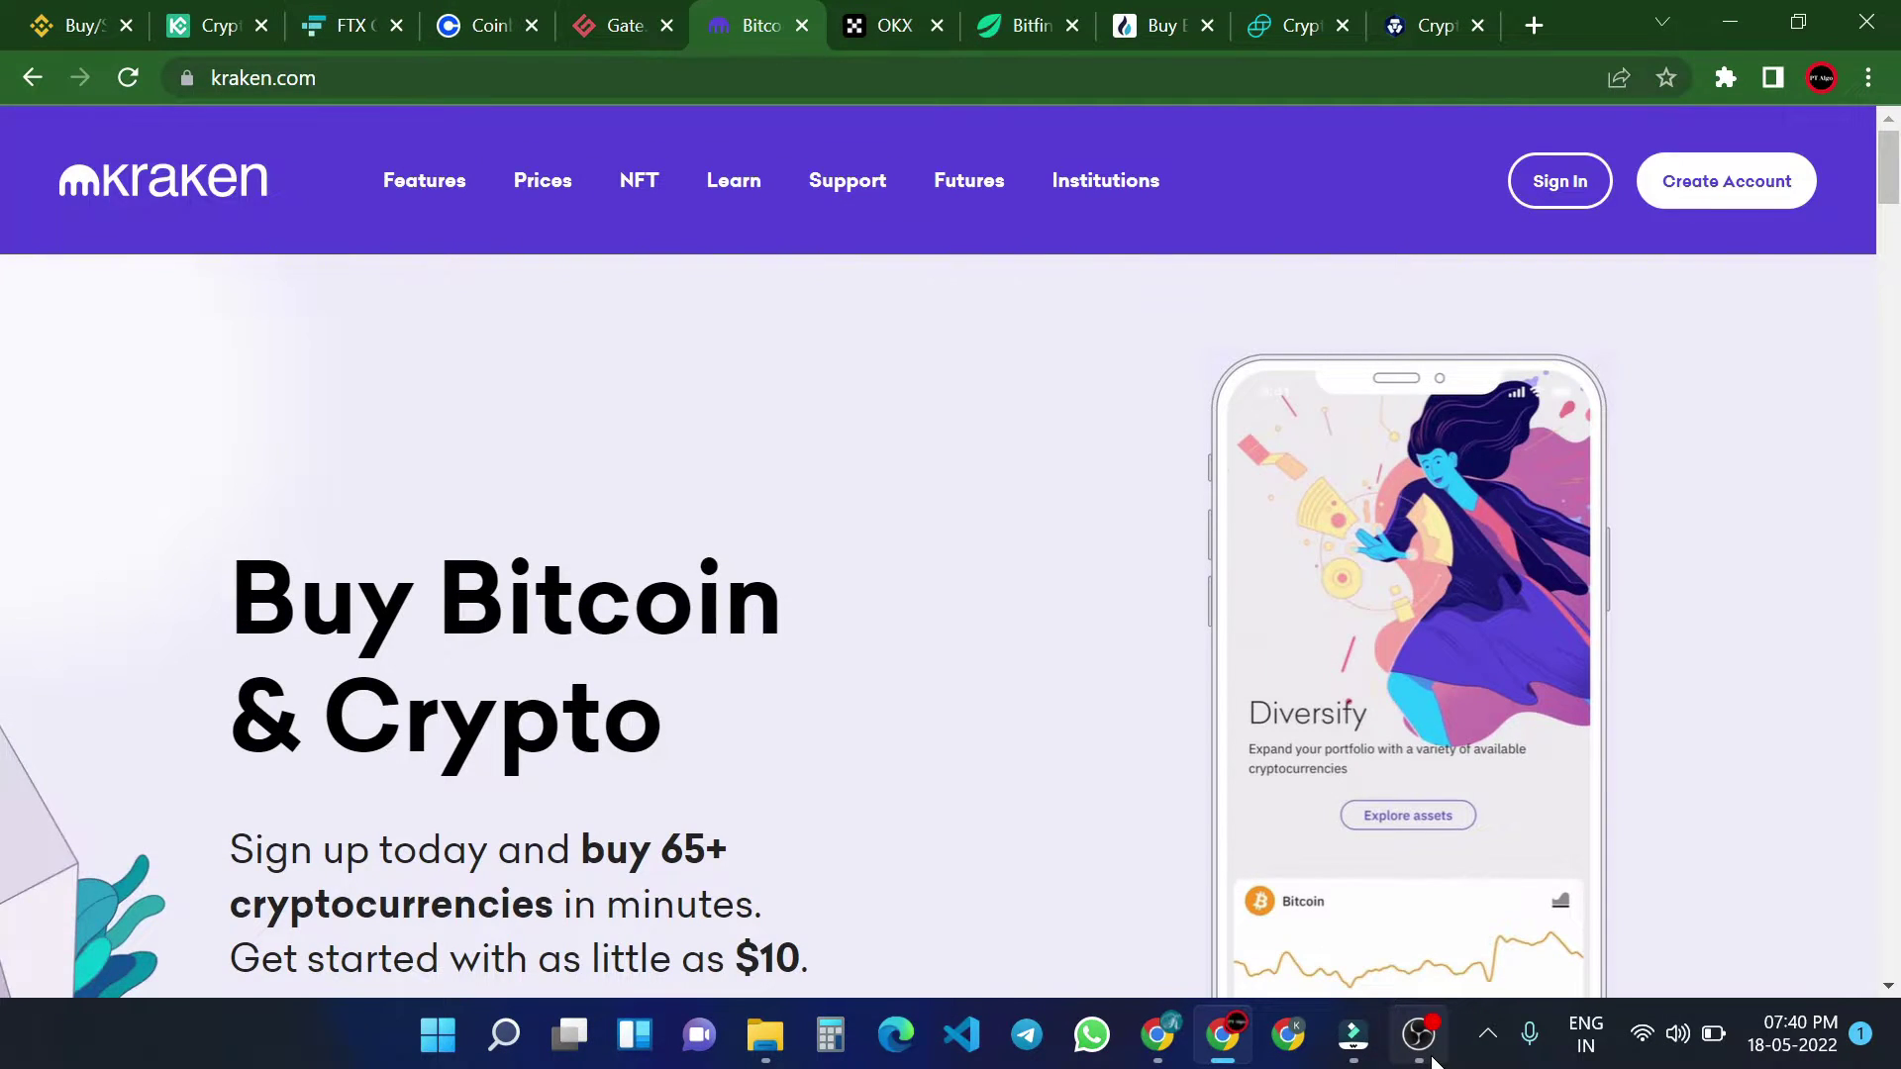
pyautogui.hotkey('ctrl', 'Tab')
pyautogui.hotkey('ctrl', 'Tab')
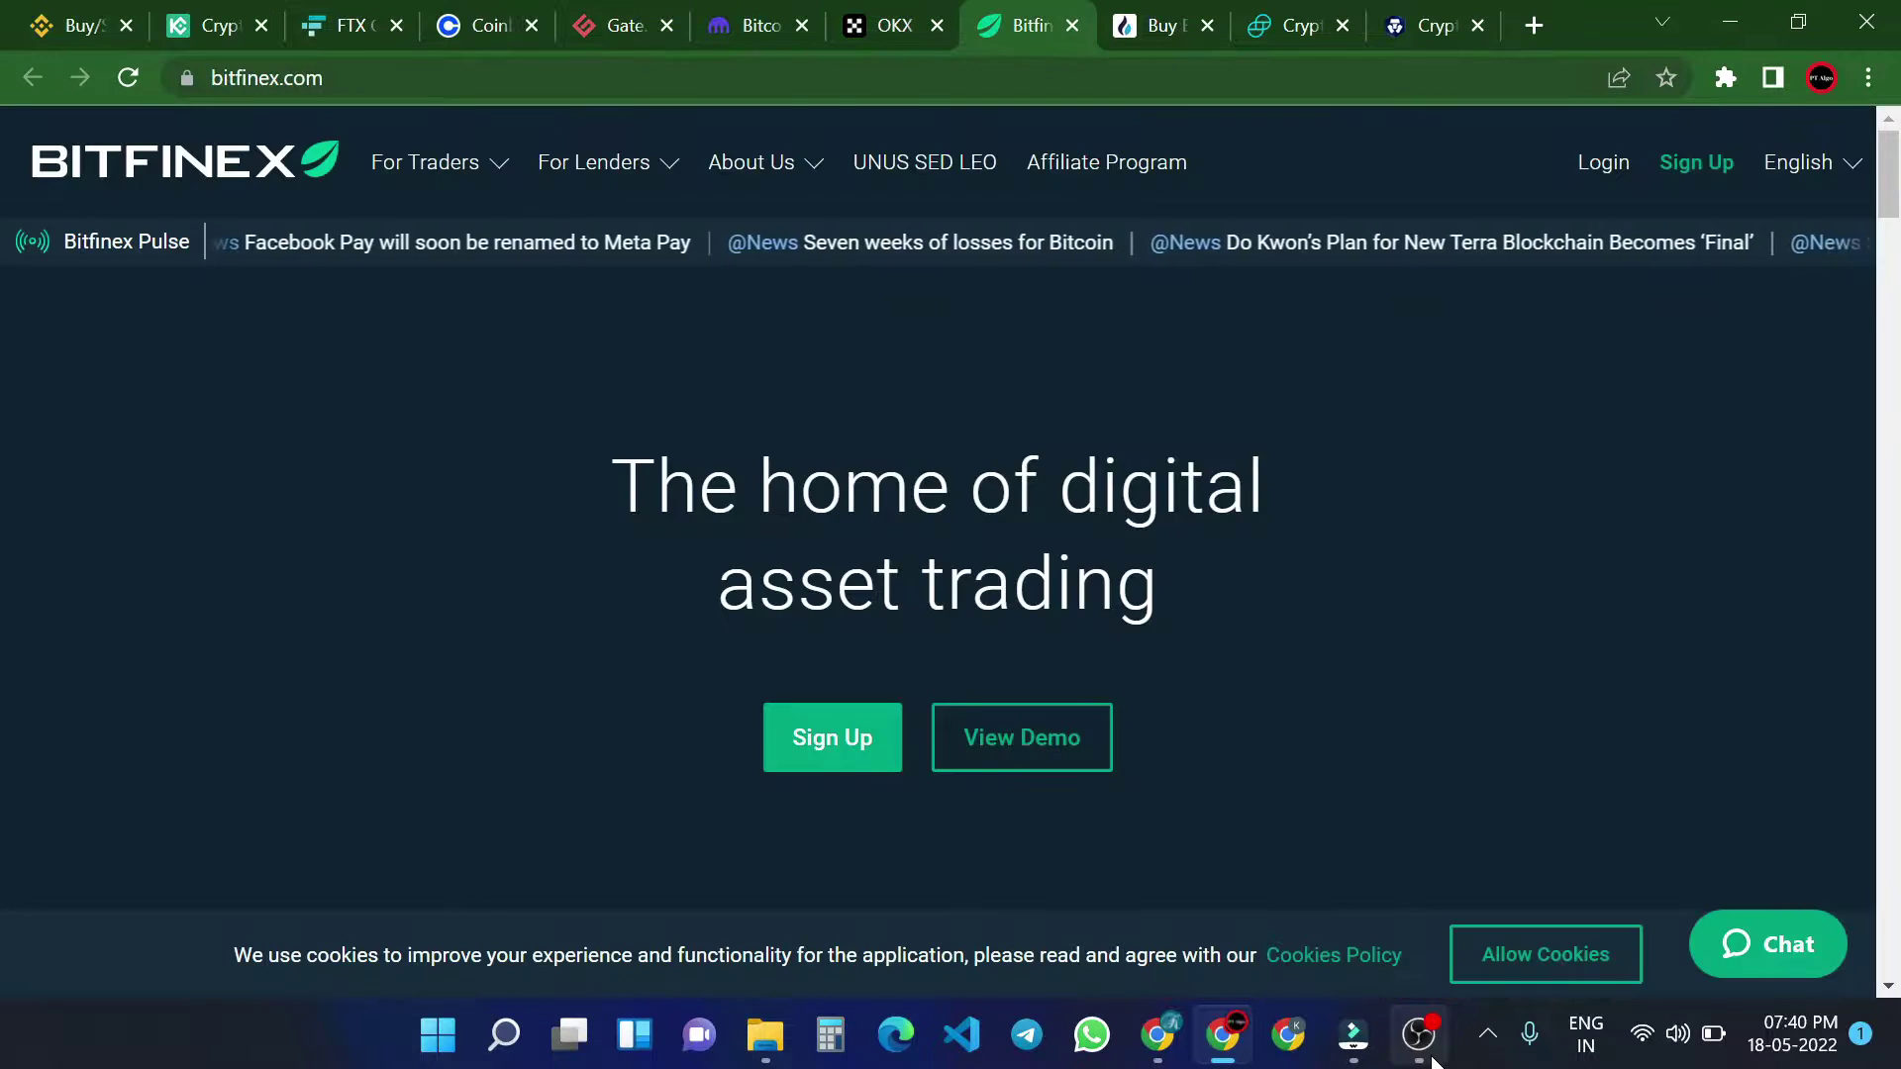
pyautogui.hotkey('ctrl', 'Tab')
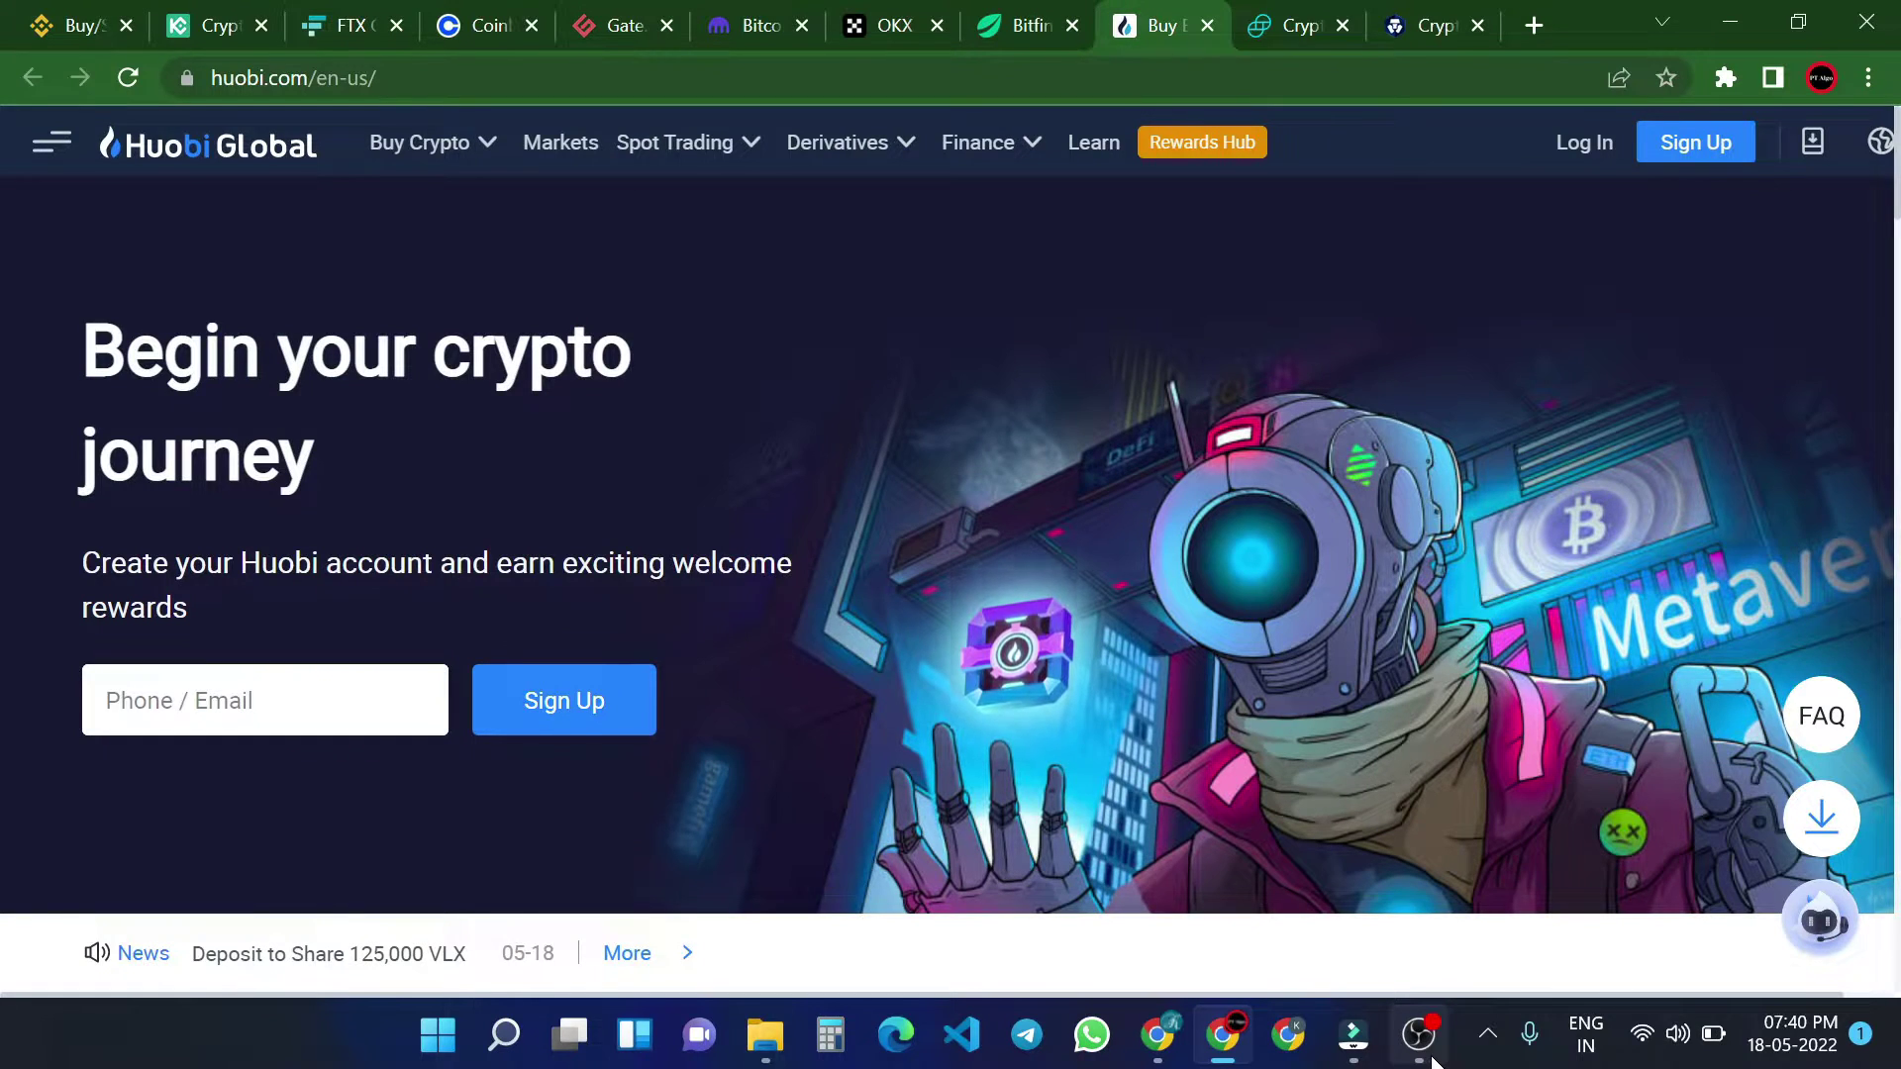
pyautogui.hotkey('ctrl', 'Tab')
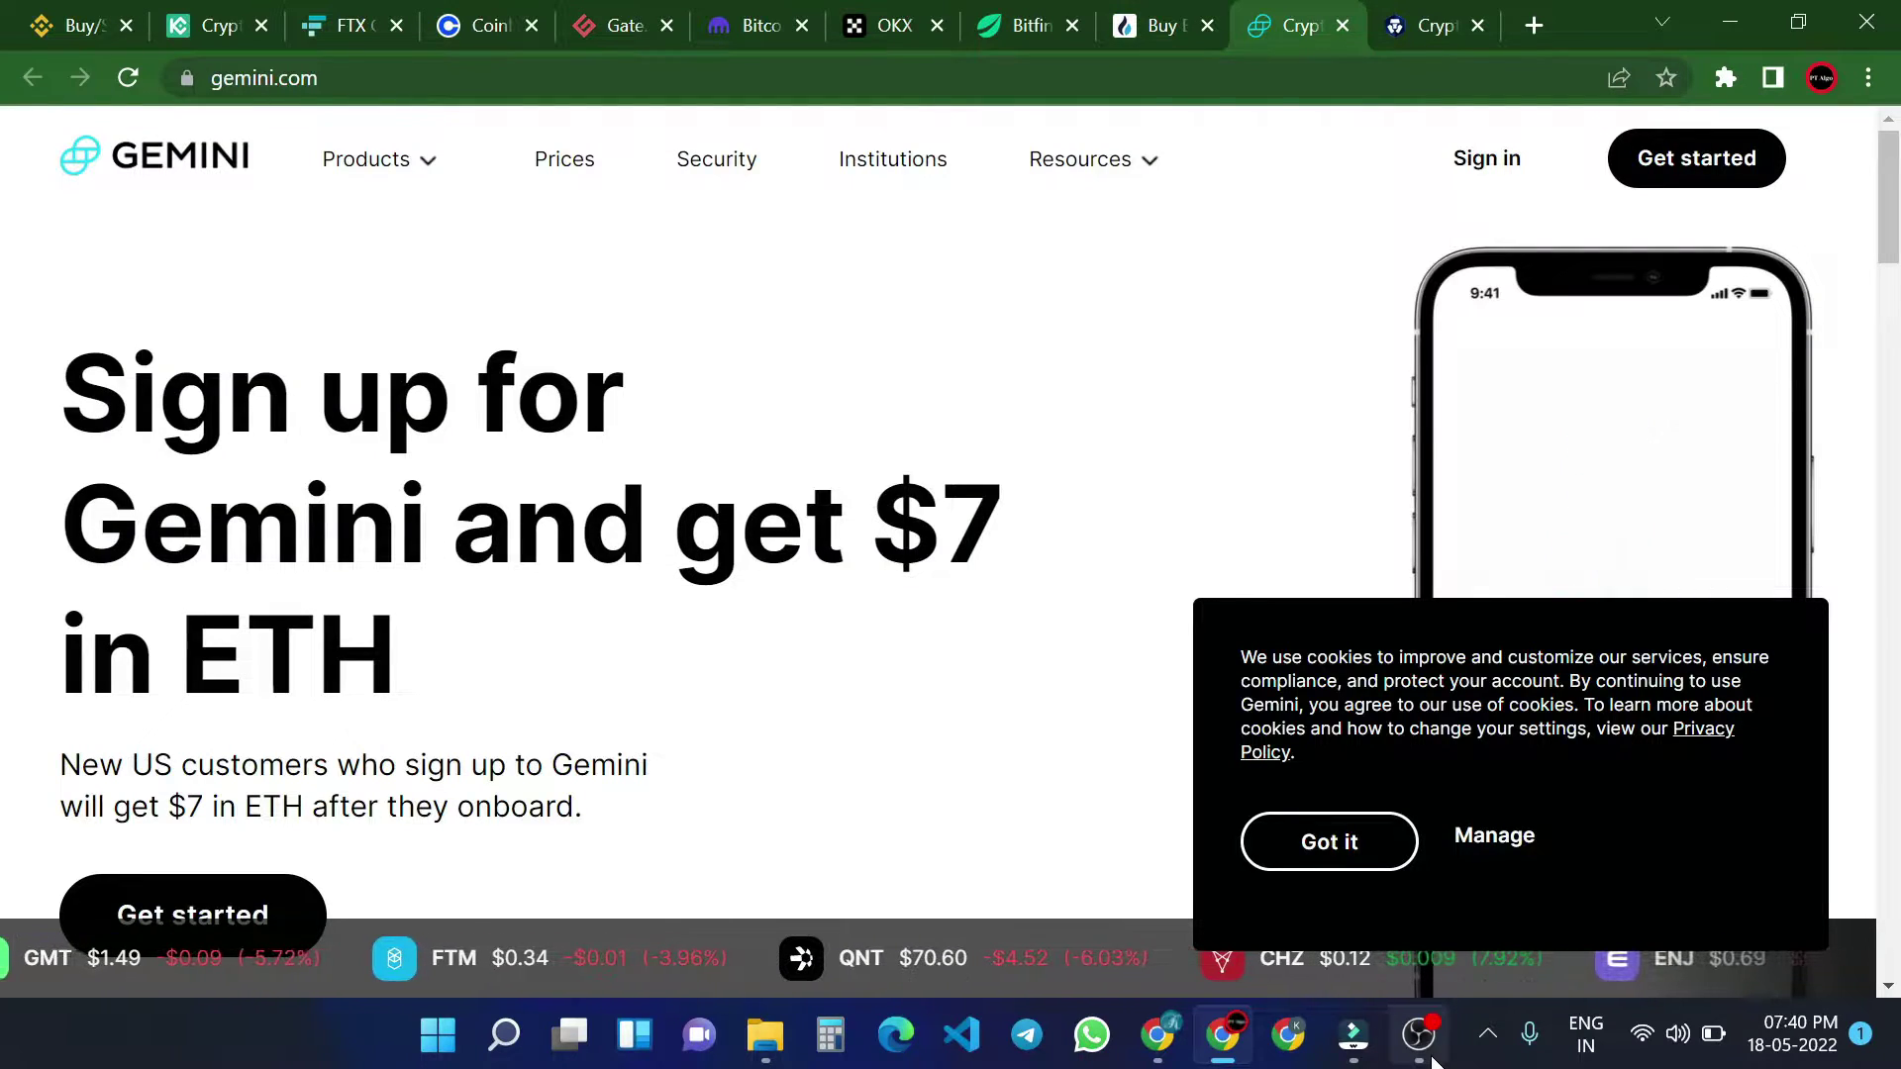
pyautogui.hotkey('ctrl', 'Tab')
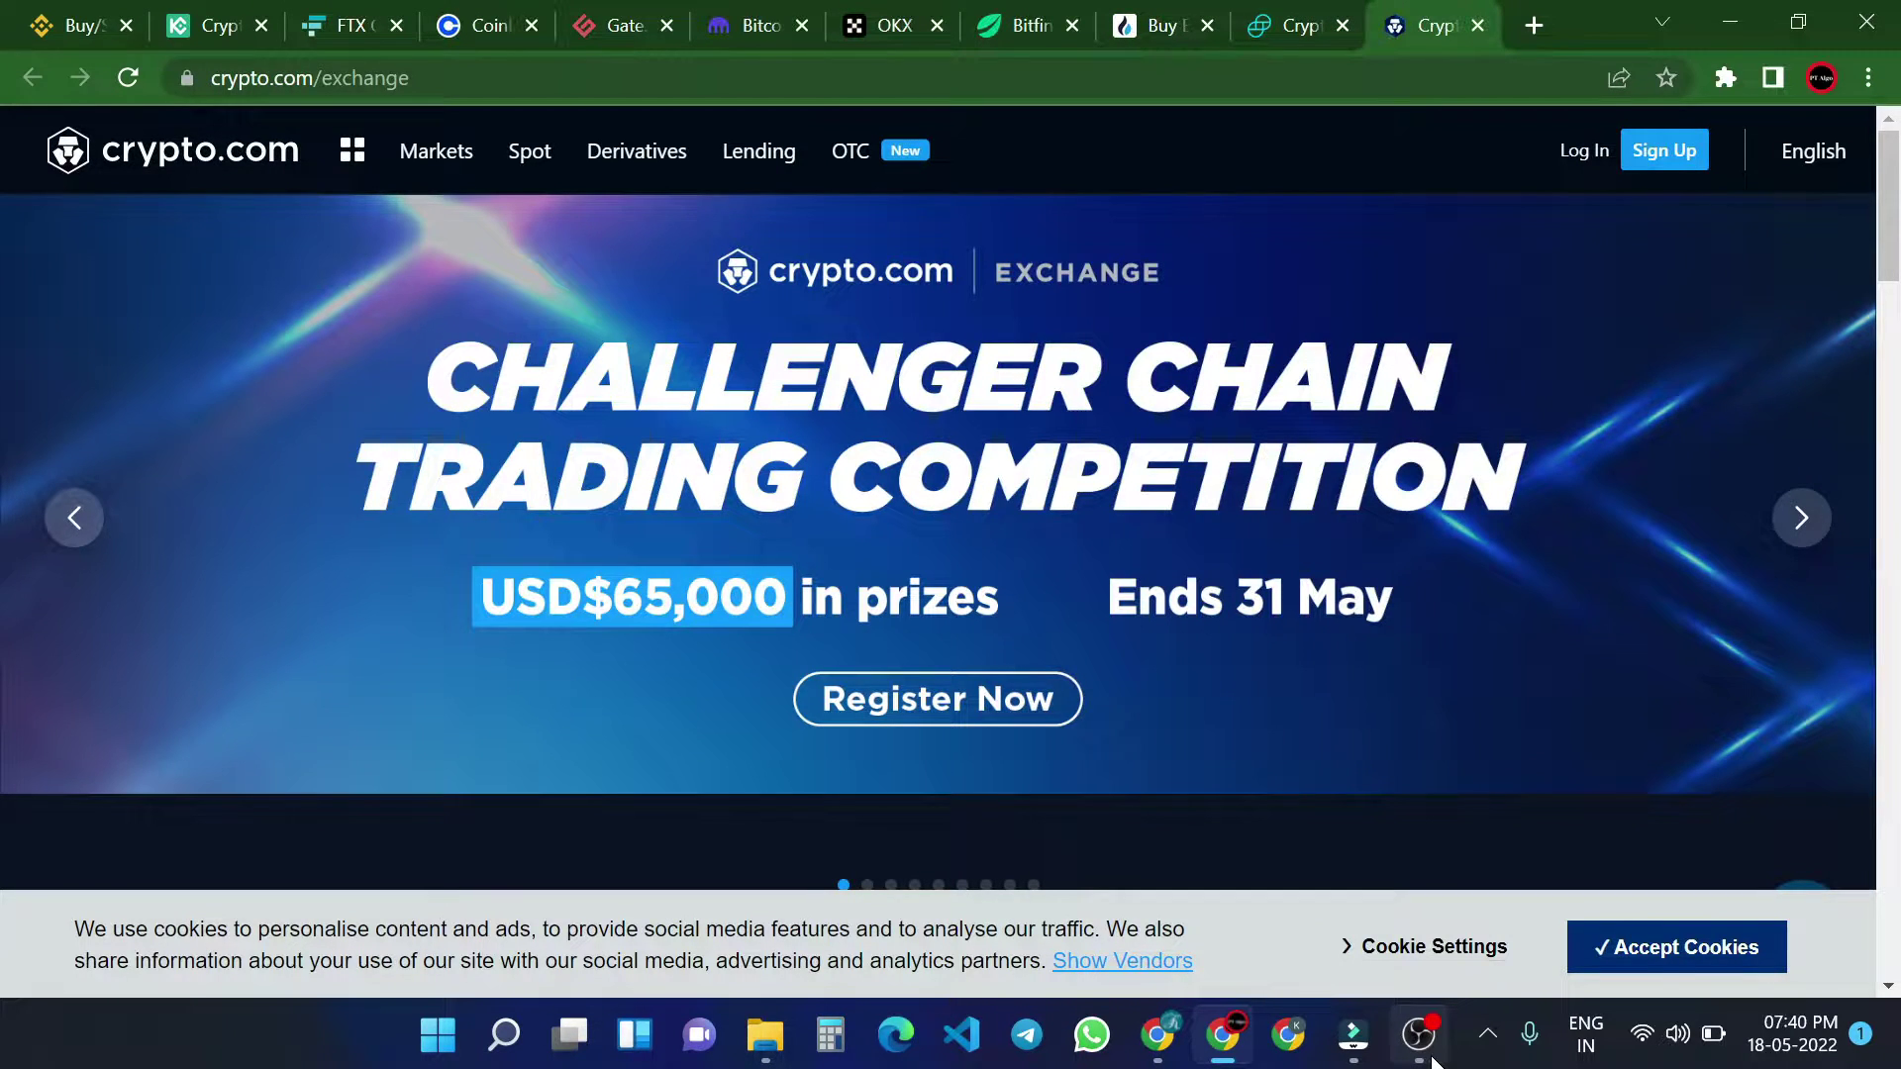
# - In the Binance window, start logging in and request email and phone verification codes
pyautogui.hotkey('alt', 'Tab')
pyautogui.click(1373, 151)
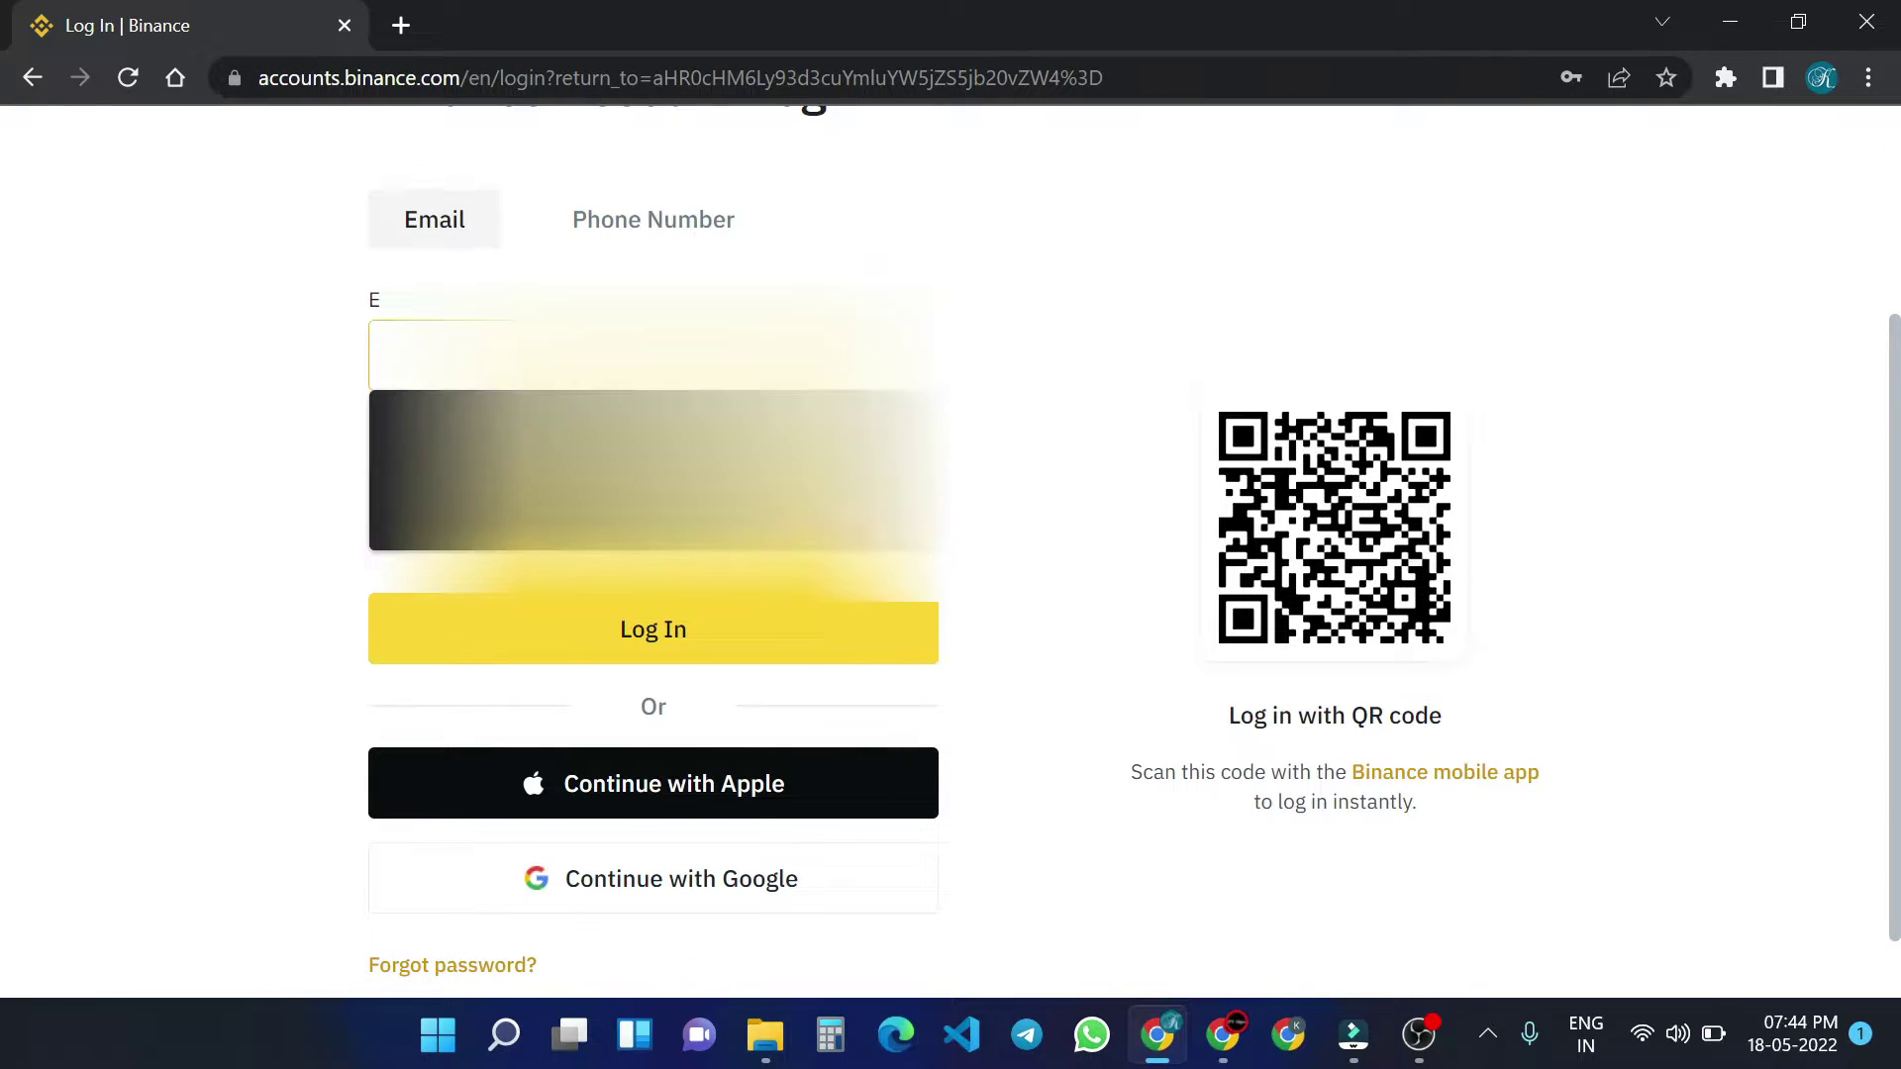
pyautogui.click(870, 542)
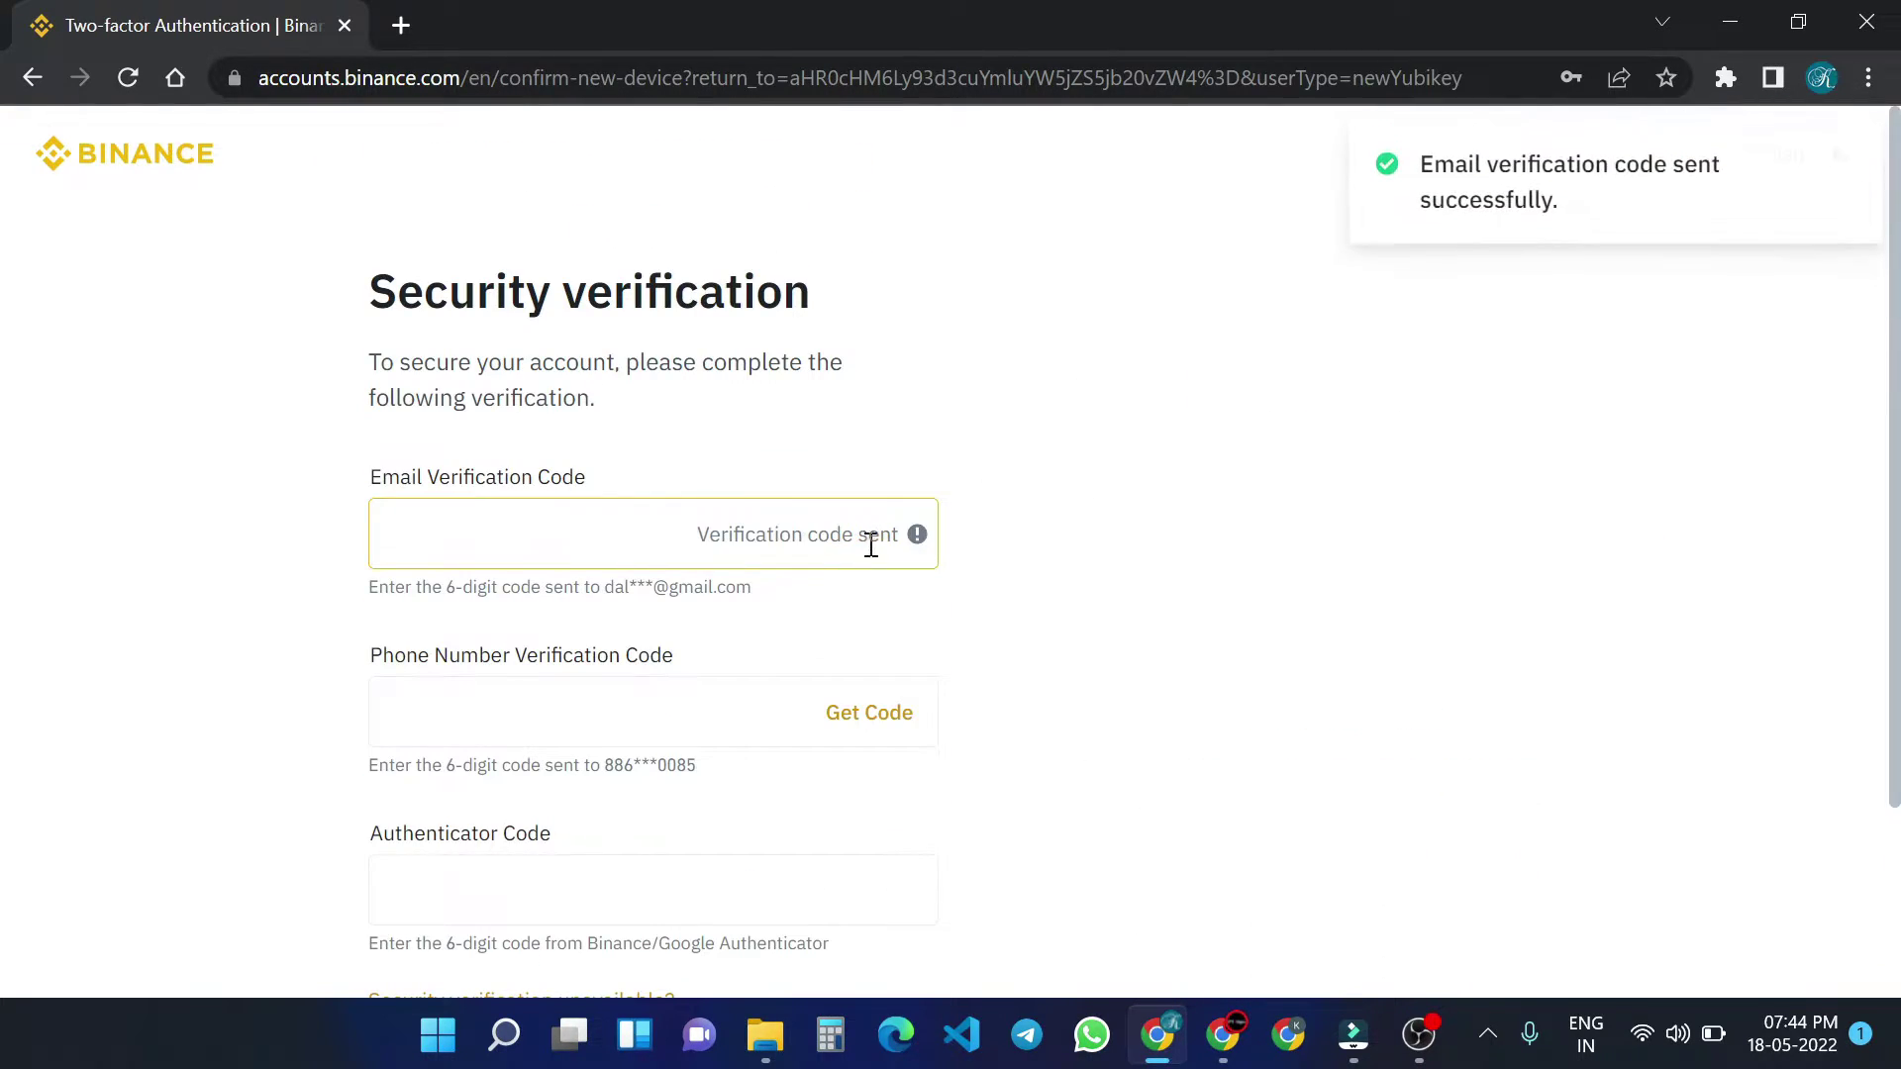
pyautogui.click(873, 725)
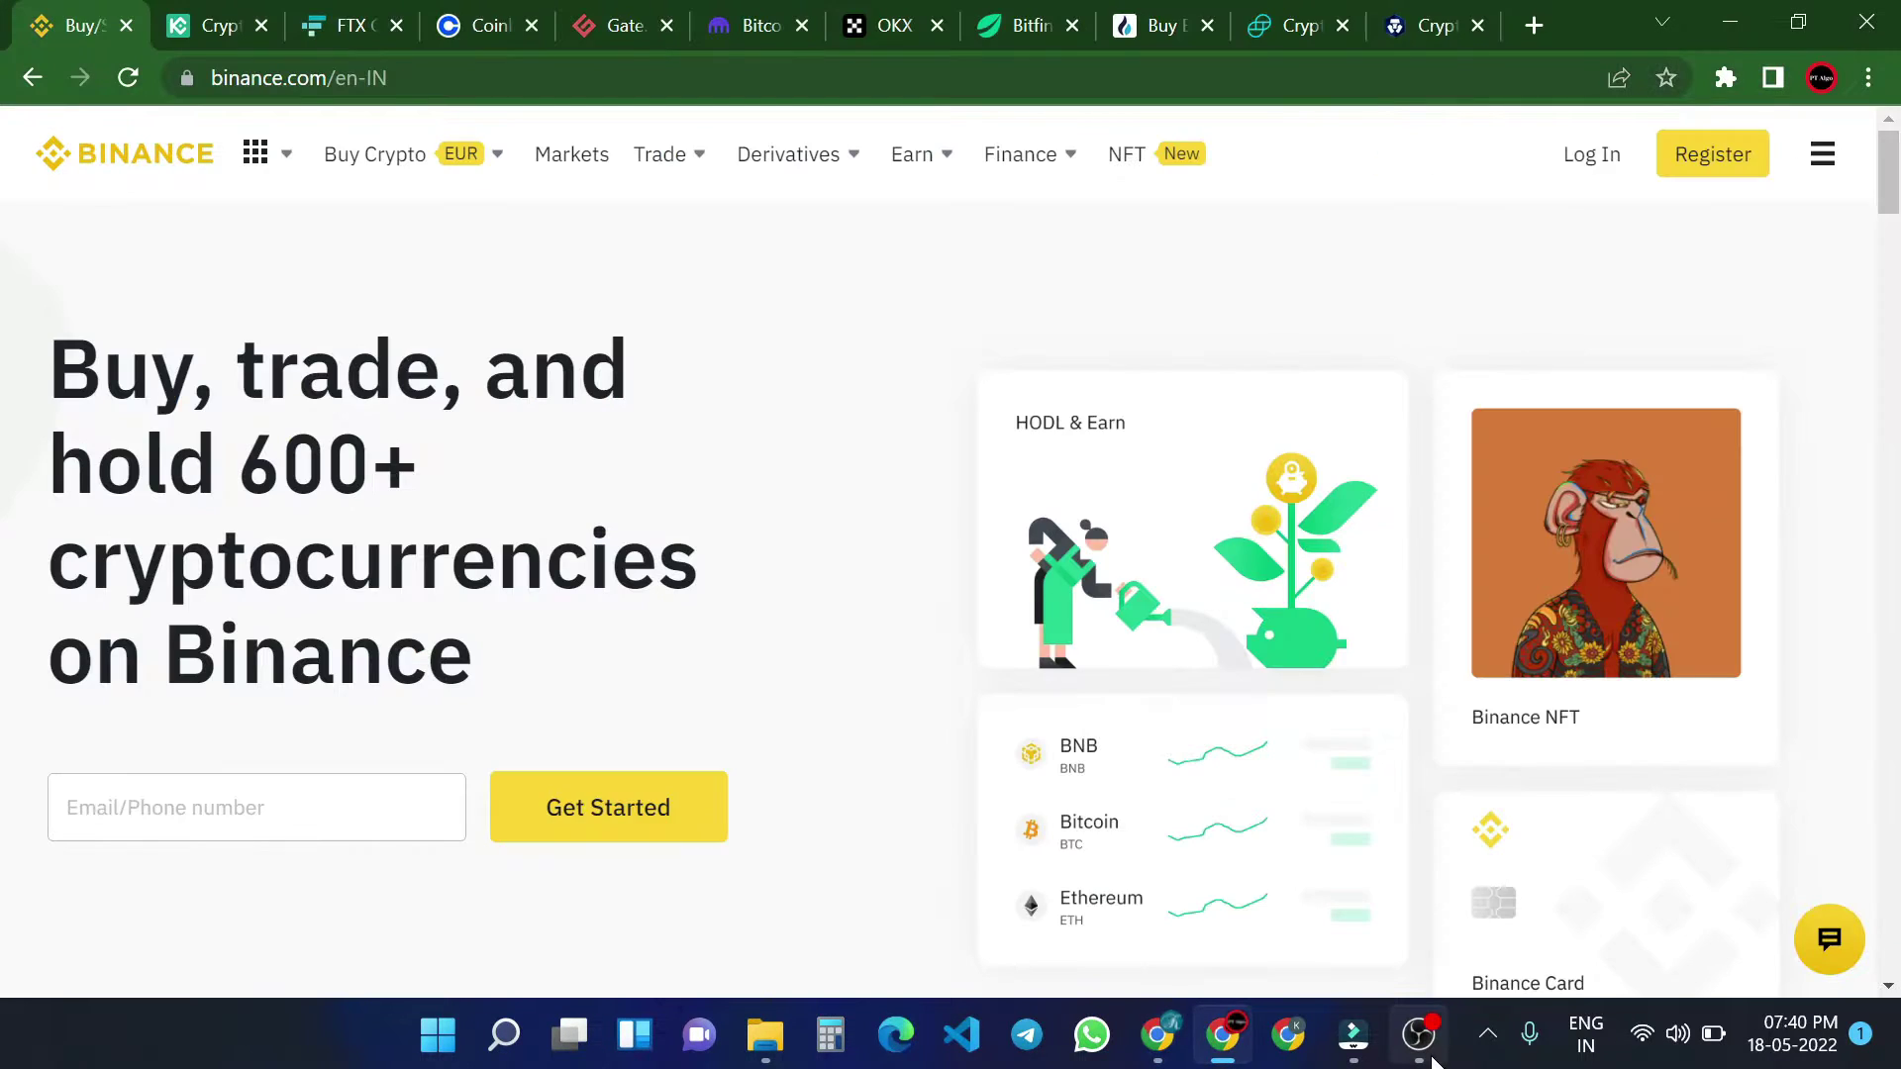
# - Cycle back through the KuCoin, FTX and Coinbase exchange tabs
pyautogui.hotkey('ctrl', 'Tab')
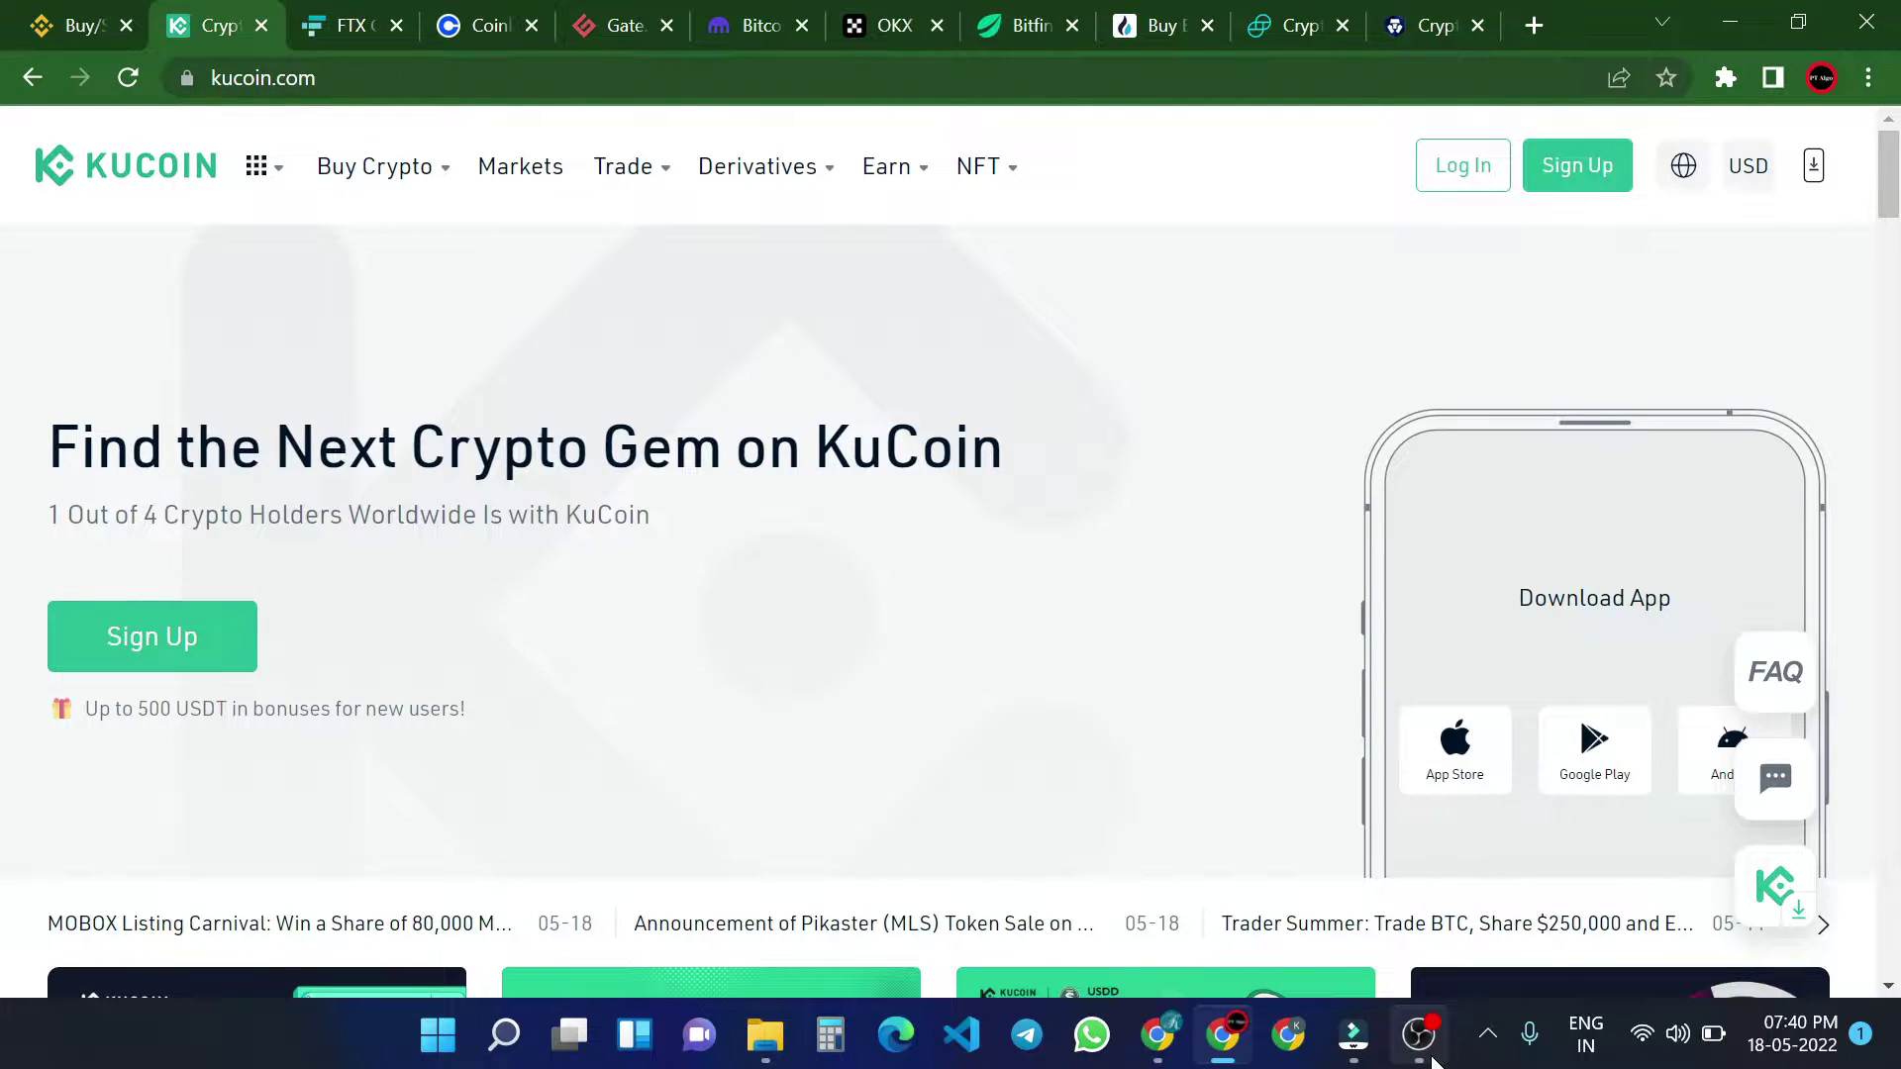
pyautogui.hotkey('ctrl', 'Tab')
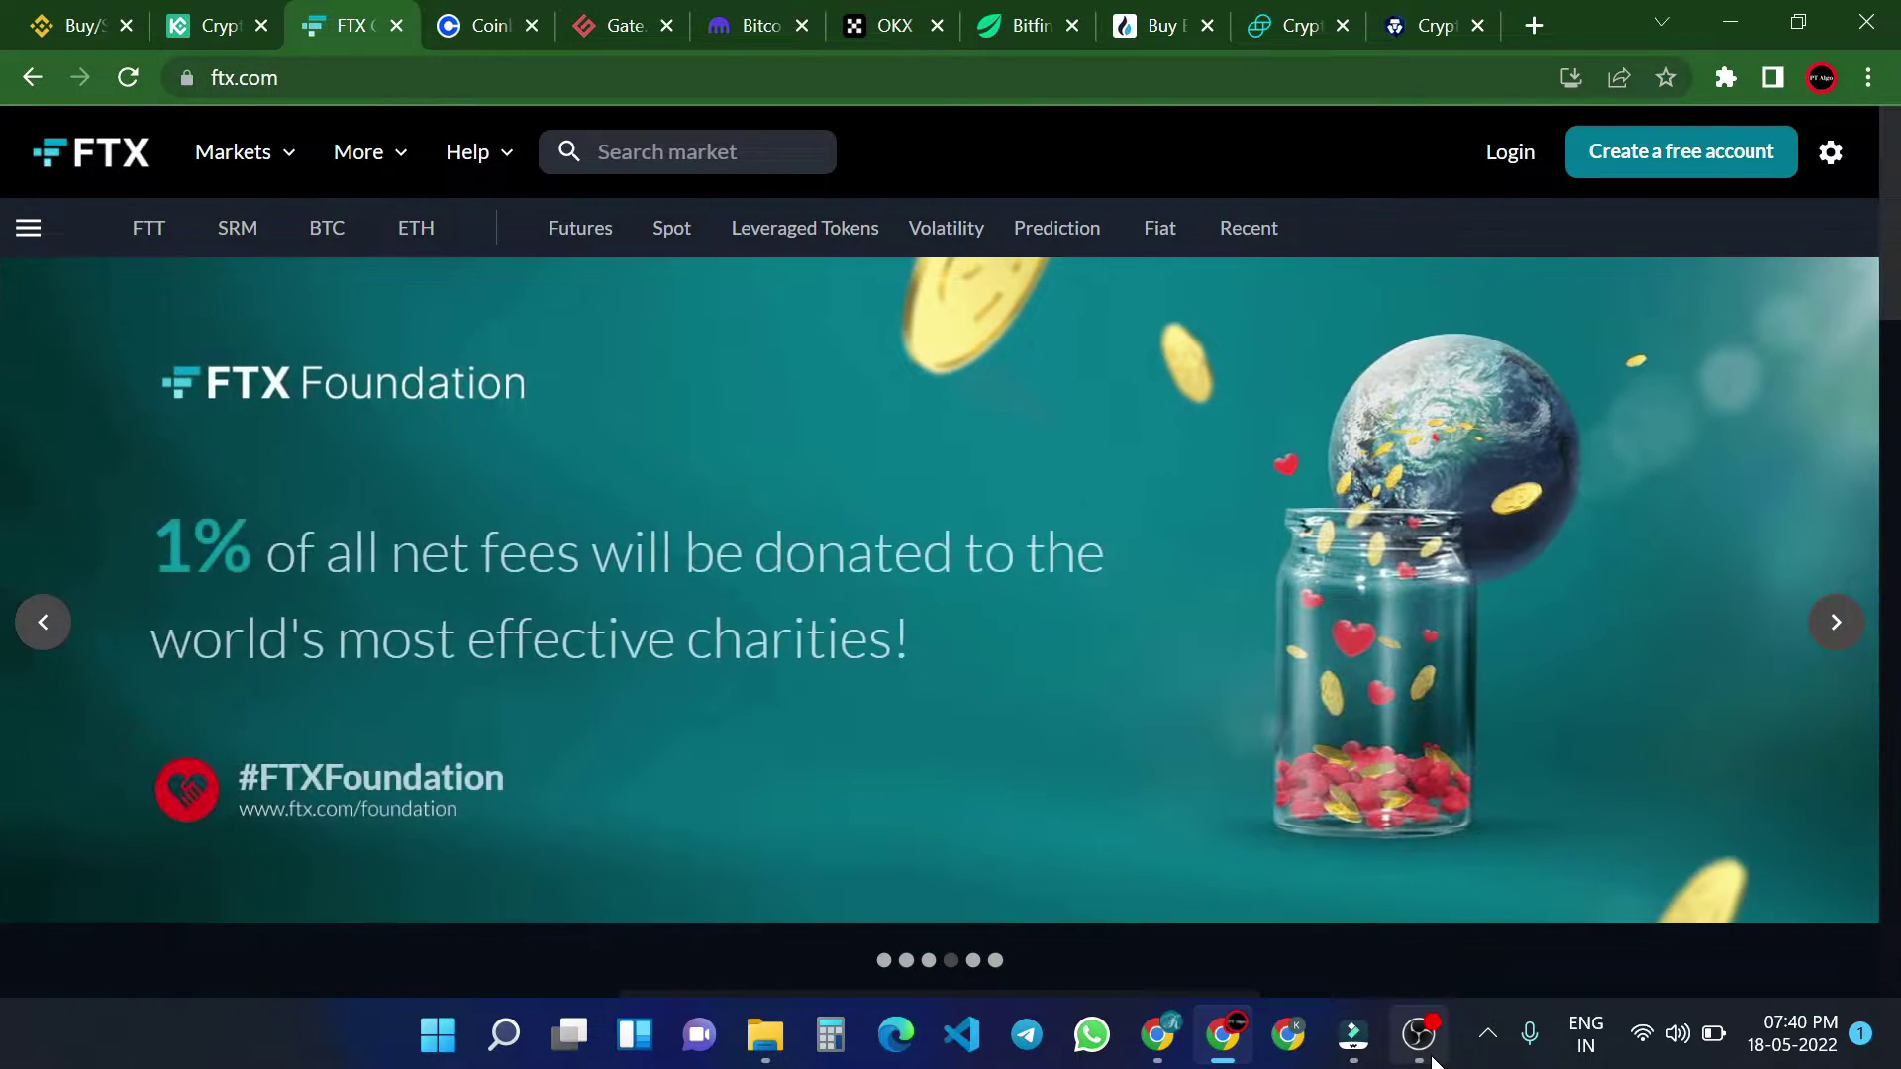
pyautogui.hotkey('ctrl', 'Tab')
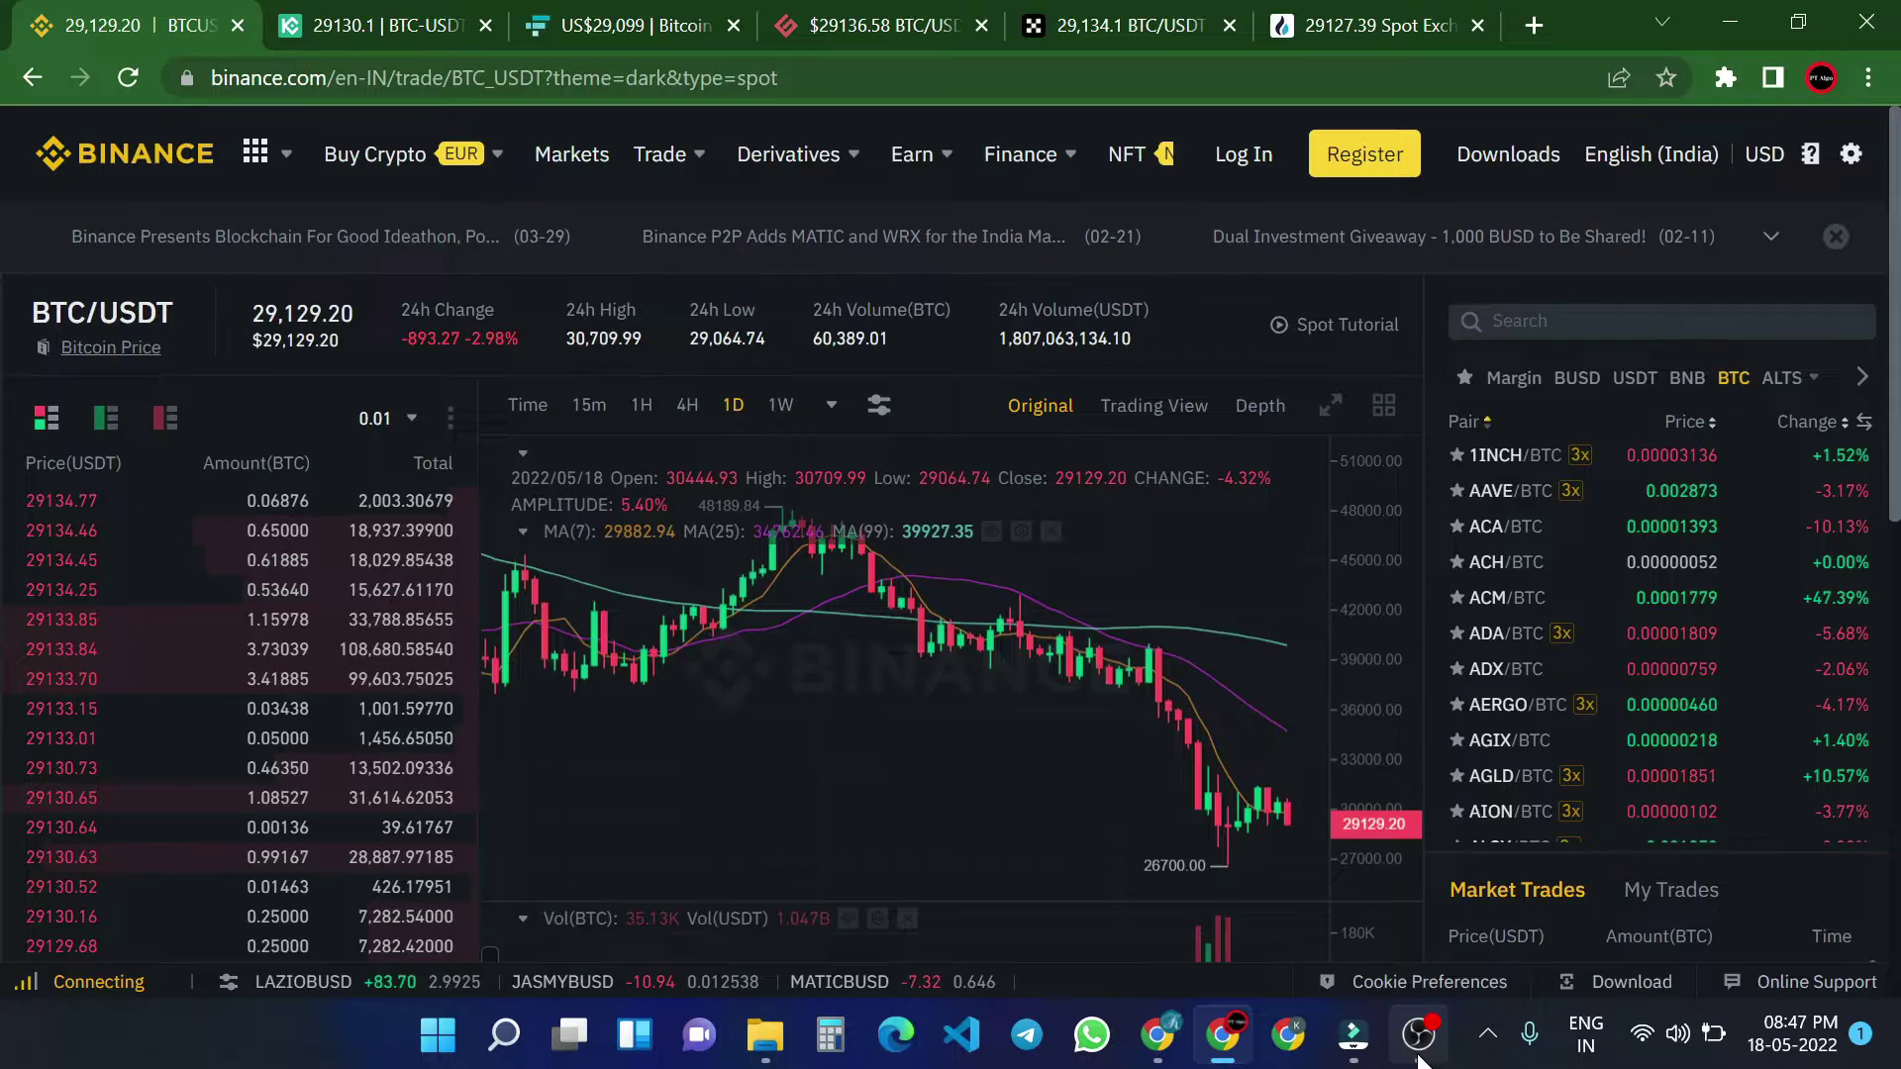
# - Cycle through the KuCoin, FTX, gate.io, OKX, Huobi and Binance trading tabs
pyautogui.hotkey('ctrl', 'Tab')
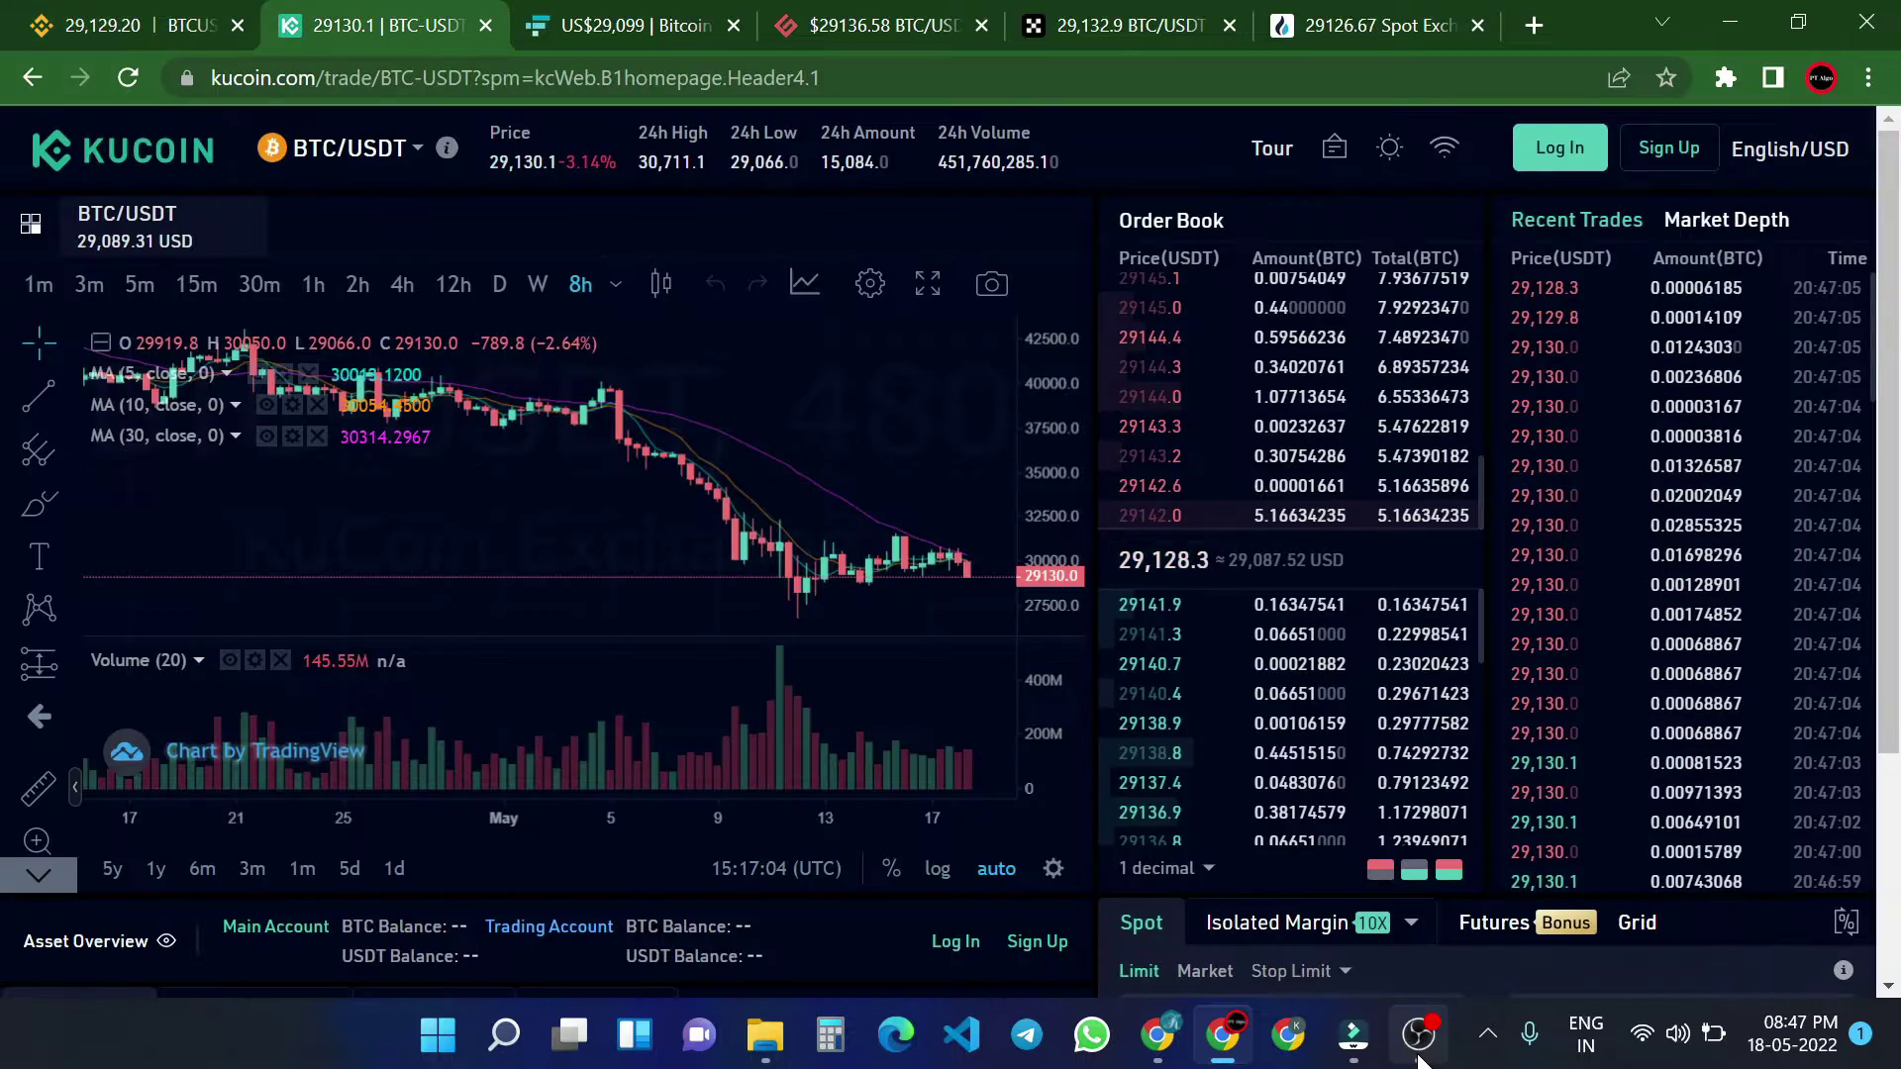
pyautogui.hotkey('ctrl', 'Tab')
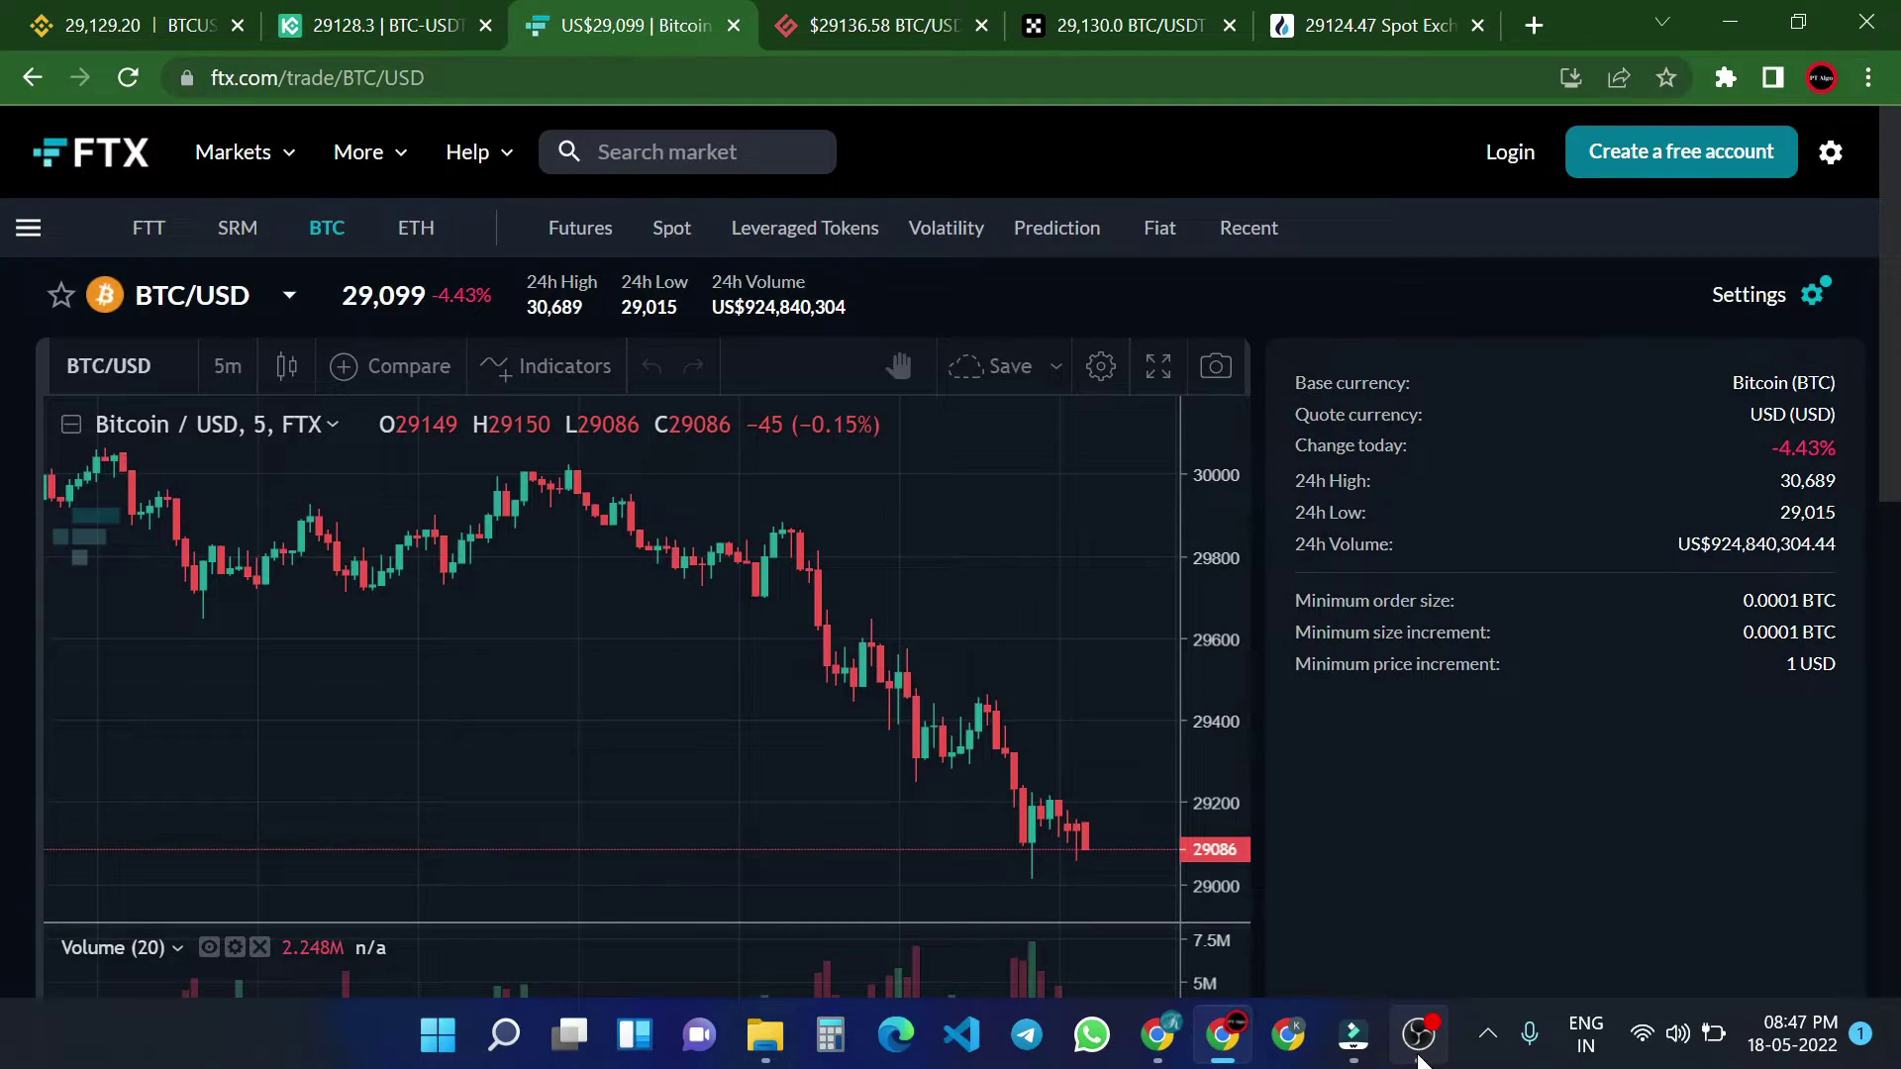
pyautogui.hotkey('ctrl', 'Tab')
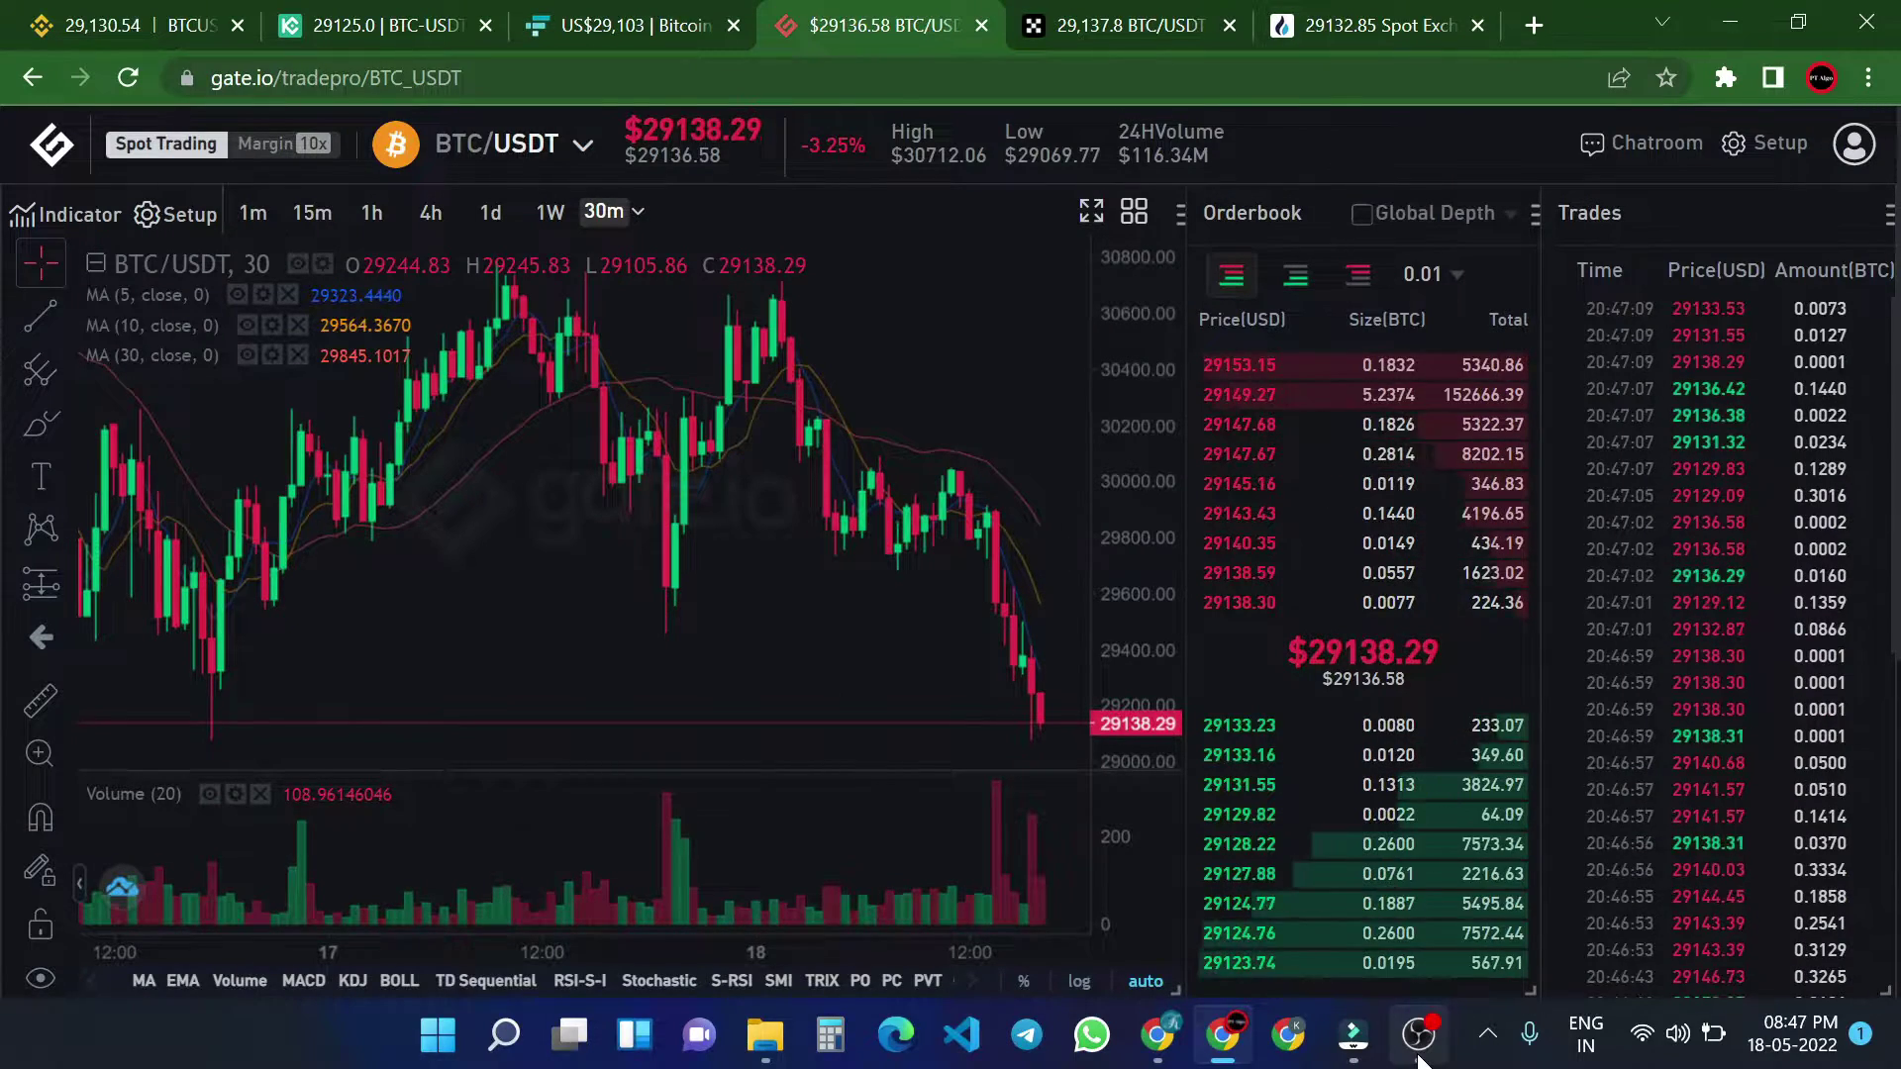
pyautogui.hotkey('ctrl', 'Tab')
pyautogui.hotkey('ctrl', 'Tab')
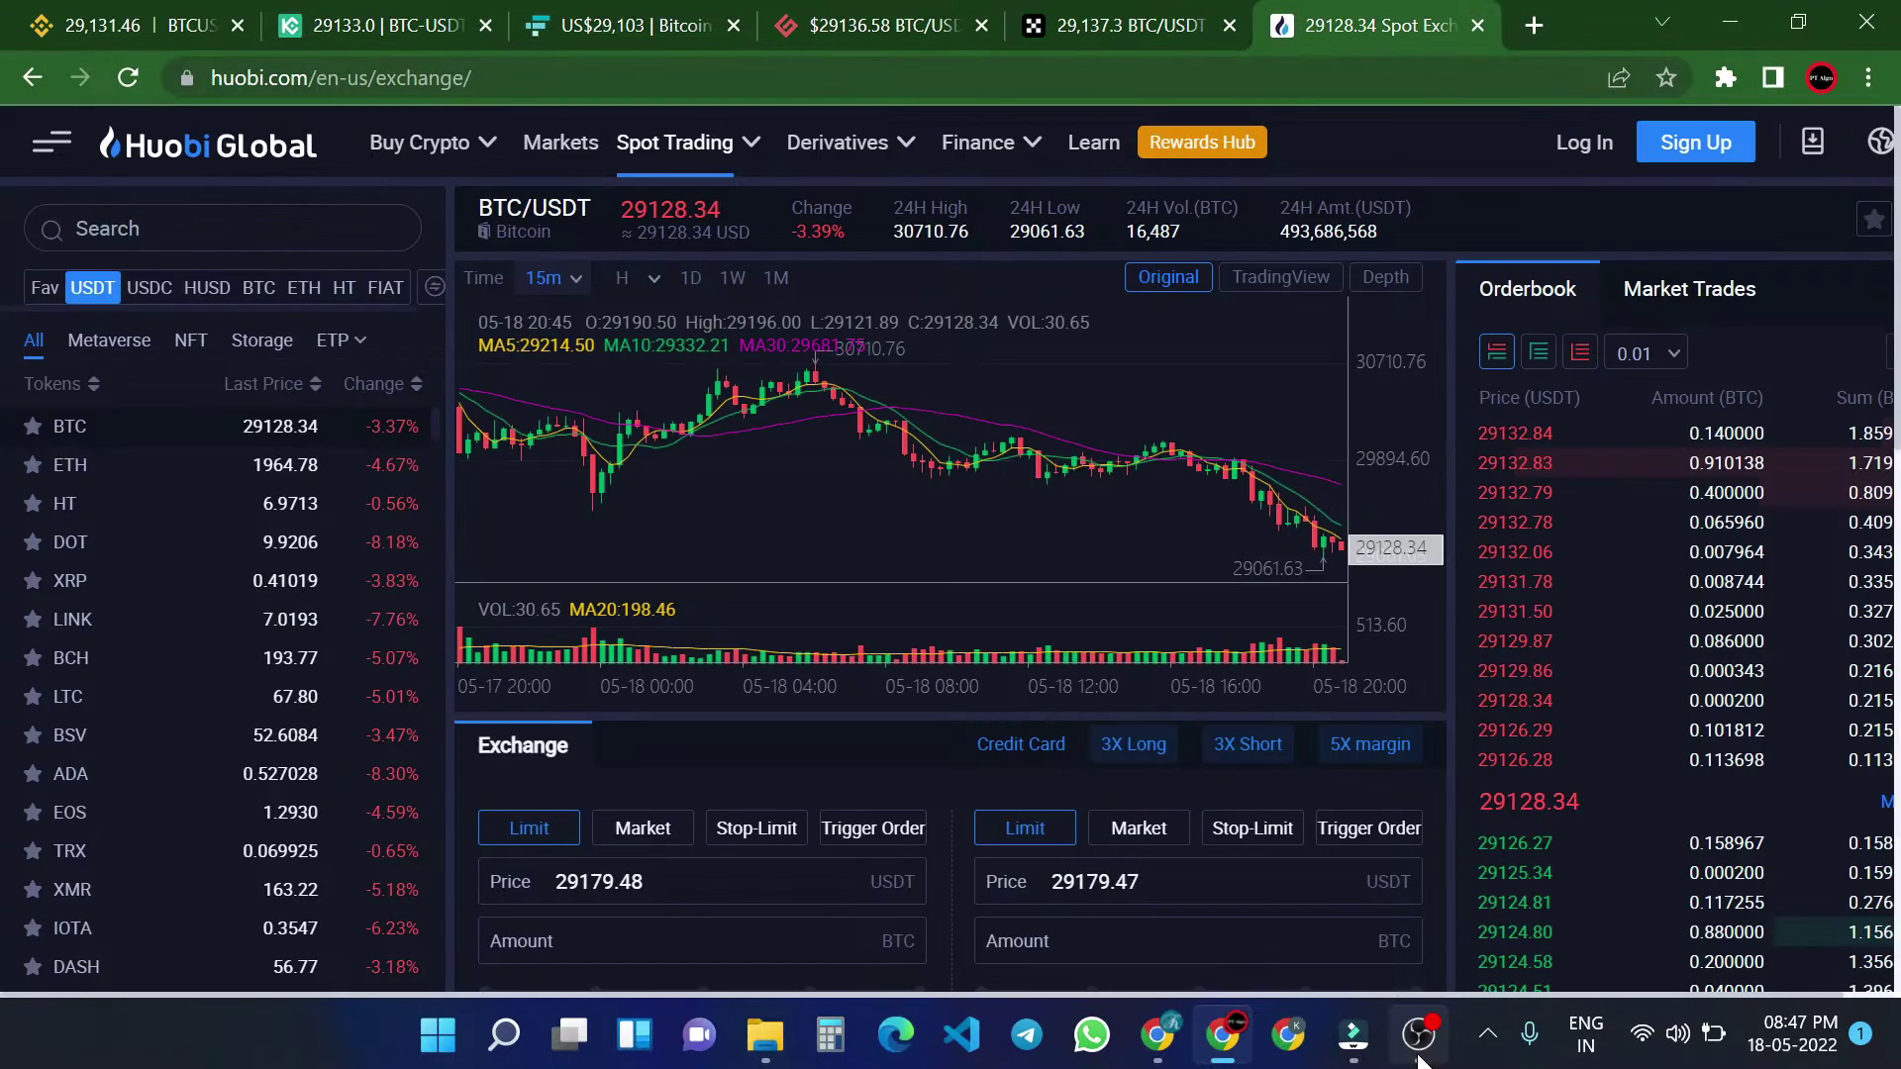
pyautogui.hotkey('ctrl', 'Tab')
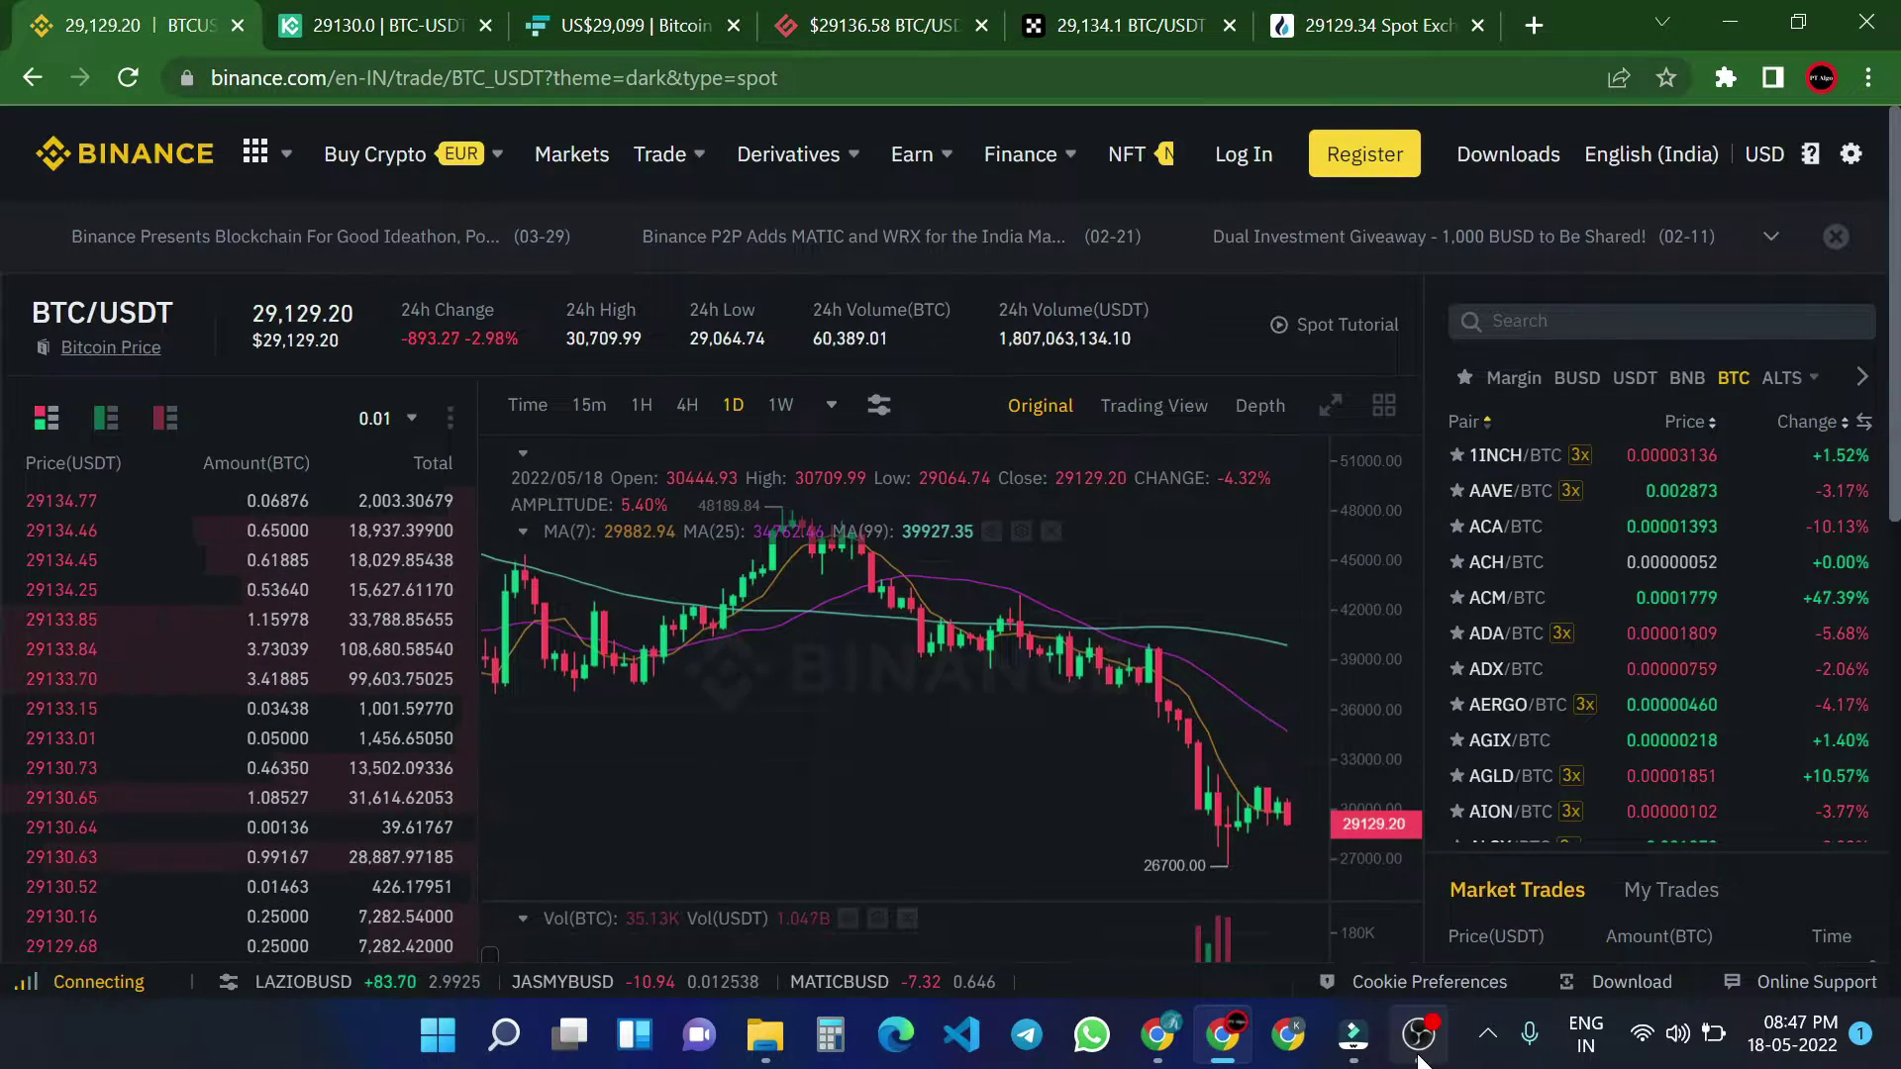
pyautogui.hotkey('ctrl', 'Tab')
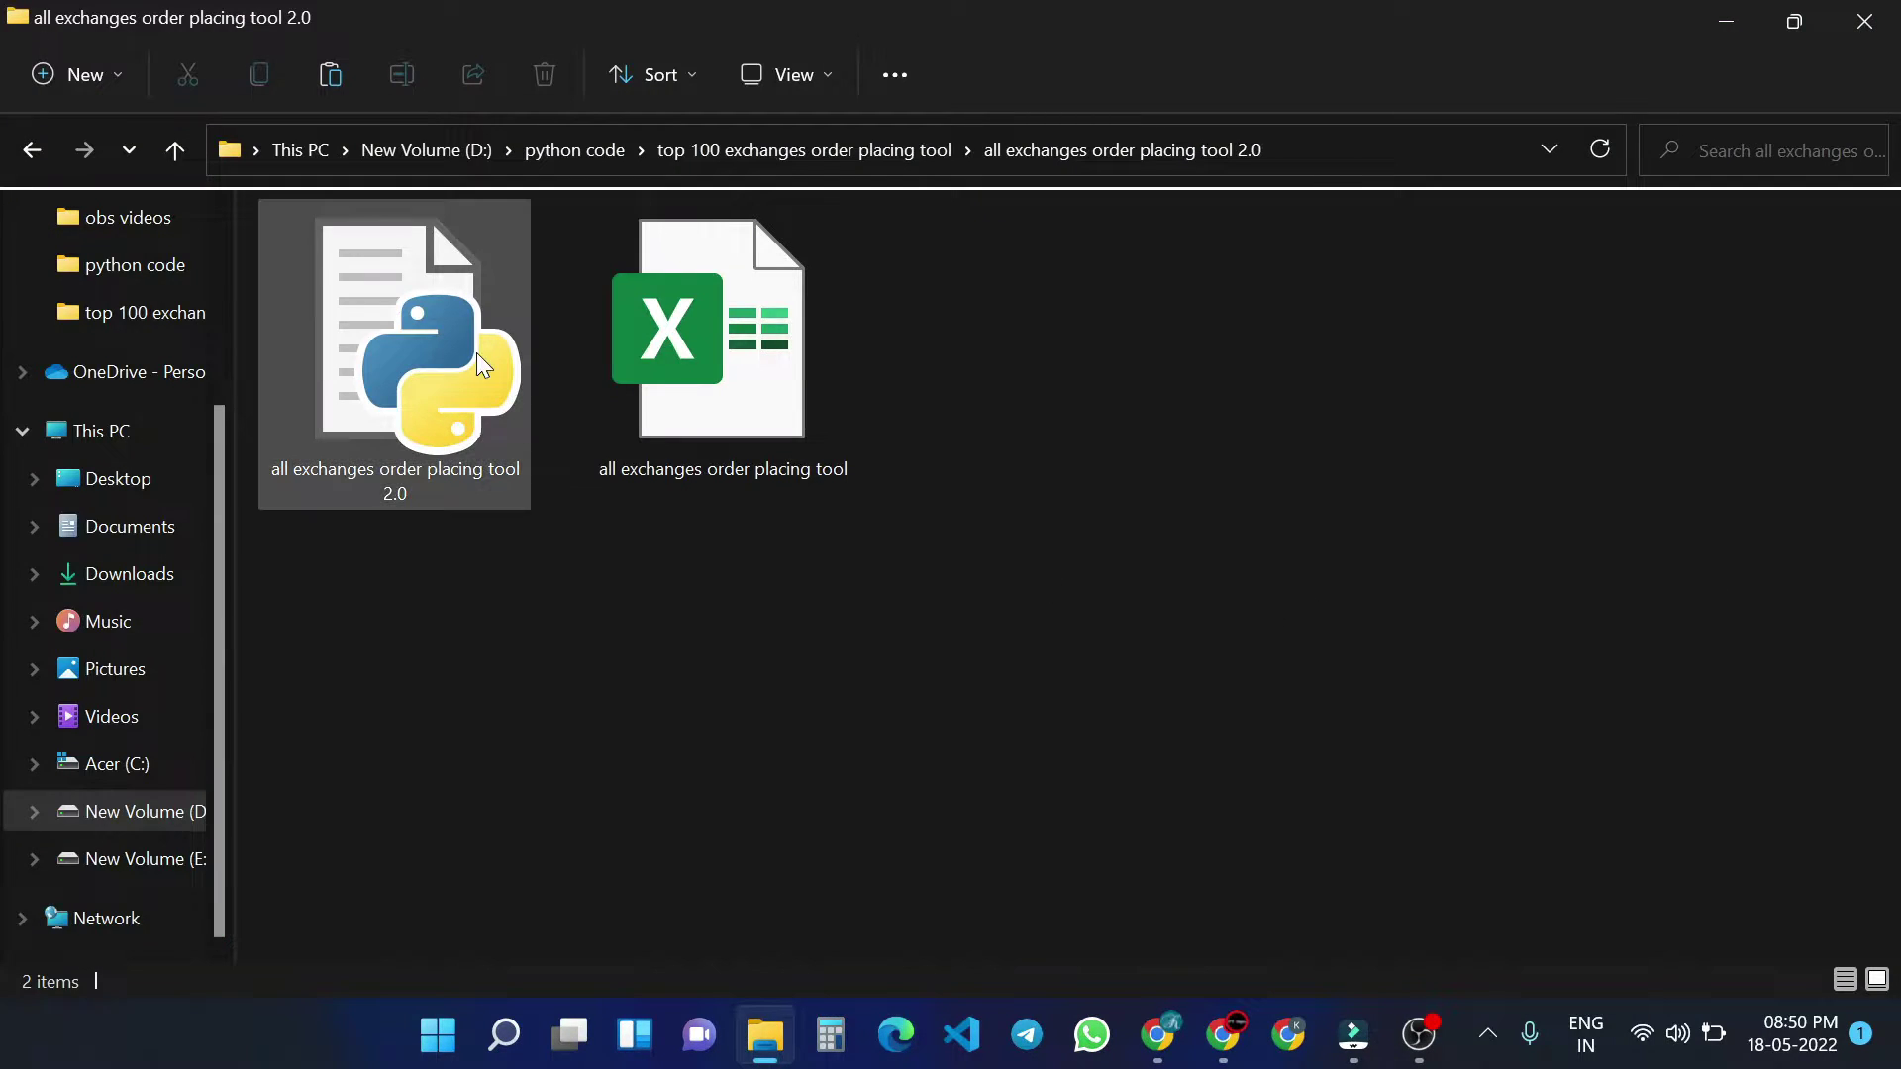
# - Run the 'all exchanges order placing tool 2.0' Python script from File Explorer
pyautogui.doubleClick(477, 351)
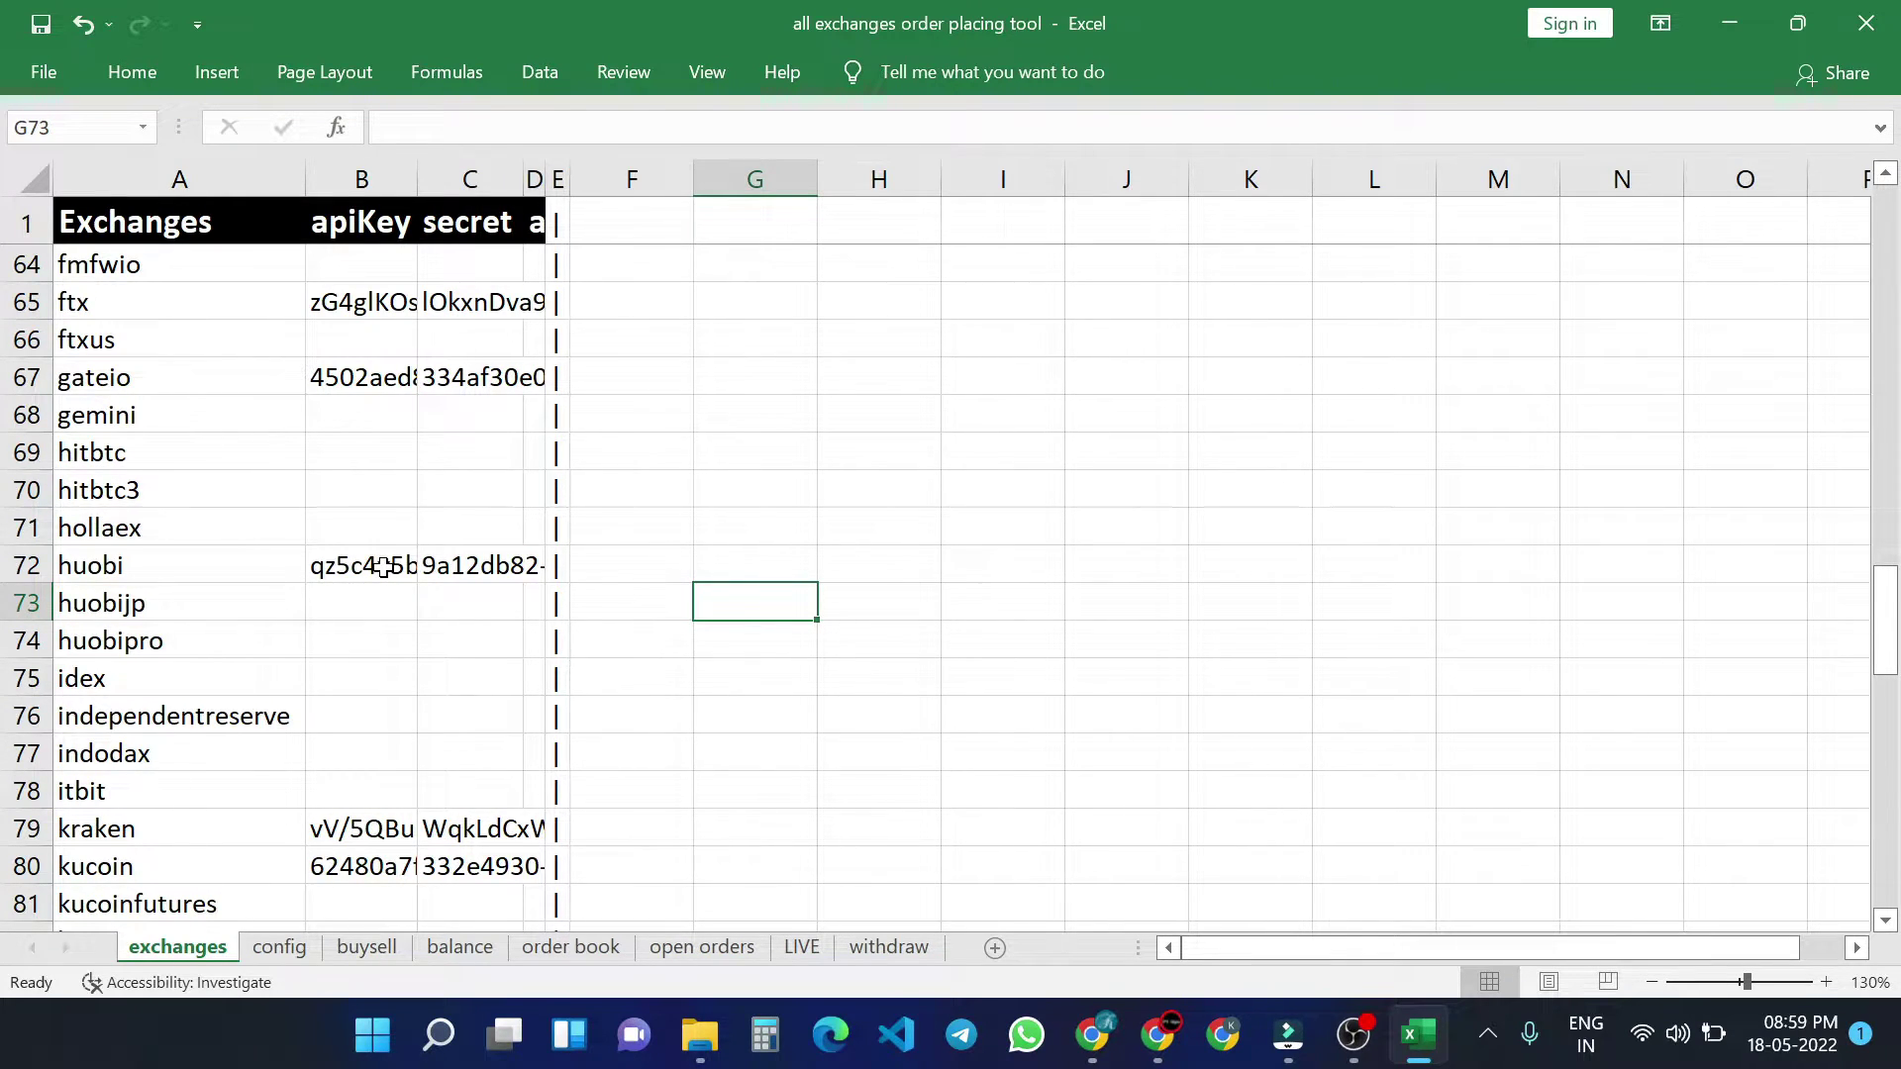
# - On the buysell sheet, review the exchange and order entries and enter BUY in F2
pyautogui.click(365, 945)
pyautogui.click(149, 329)
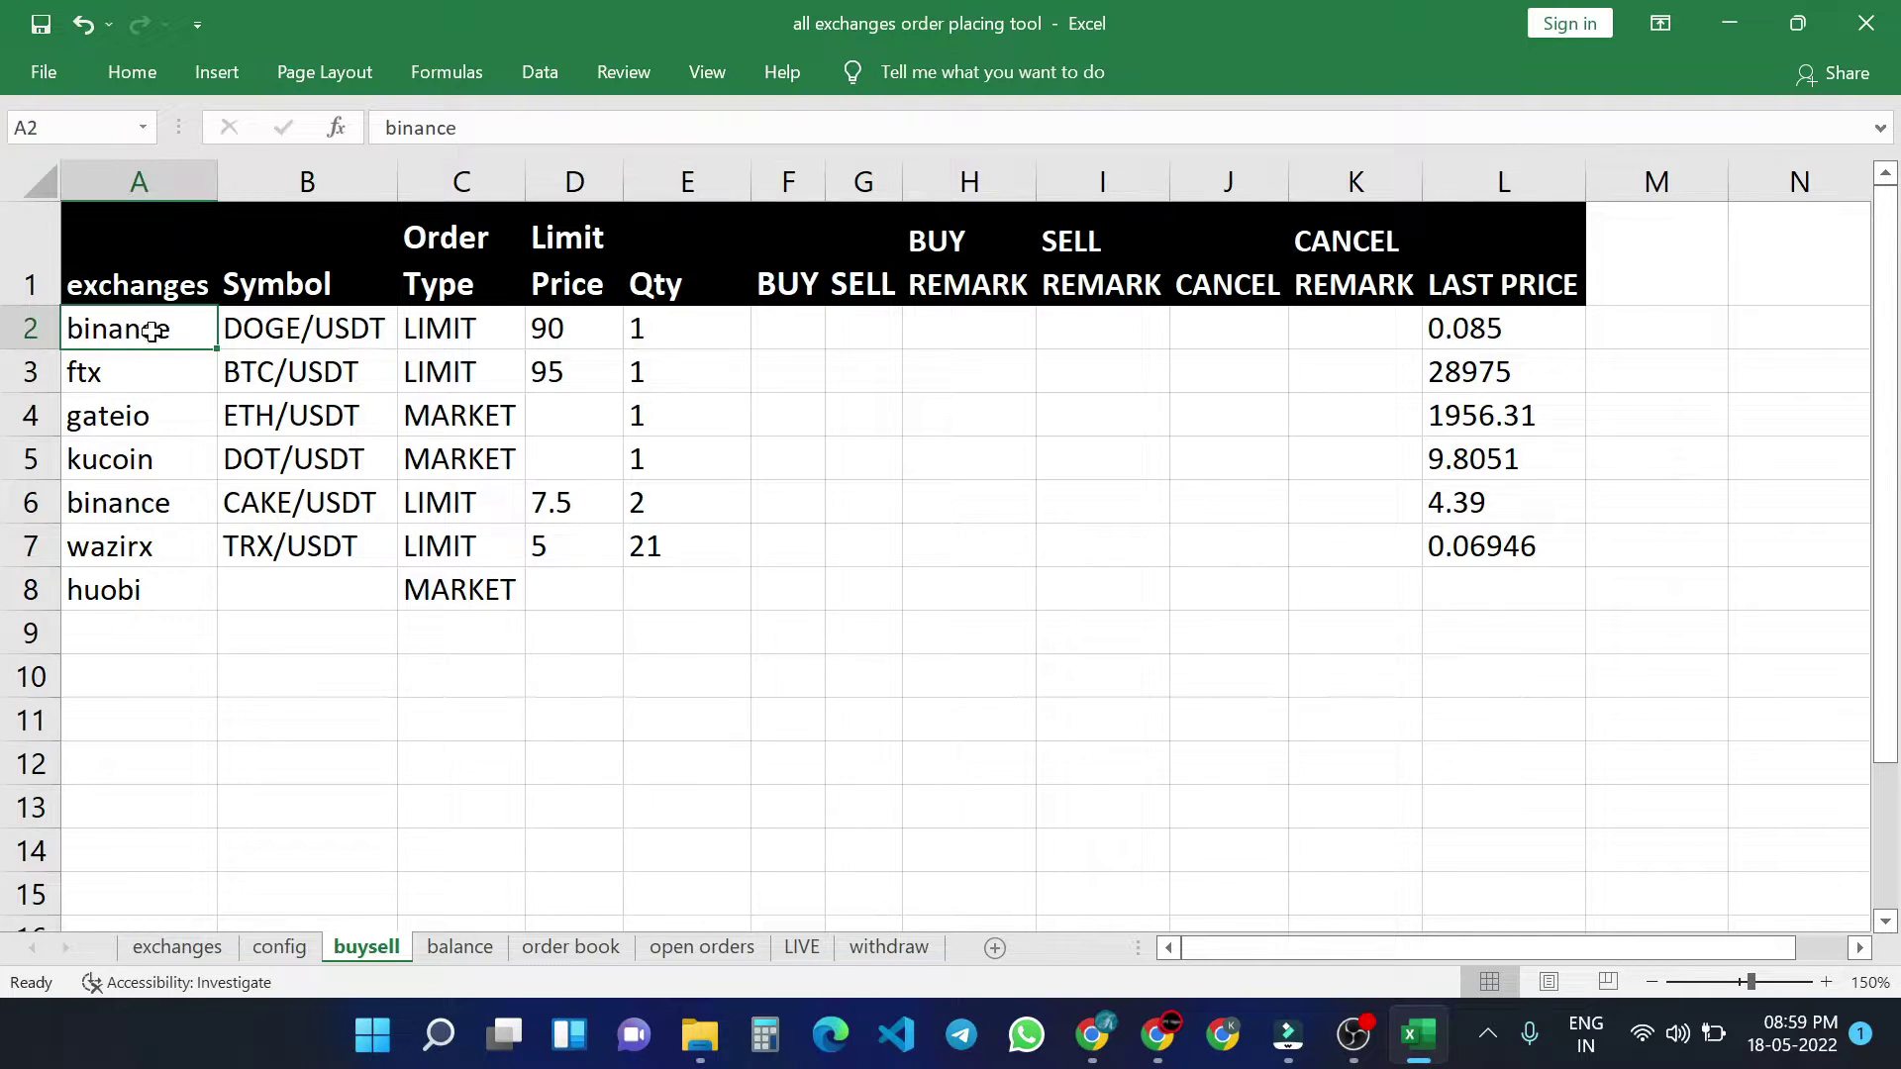
pyautogui.moveTo(154, 327); pyautogui.dragTo(157, 532)
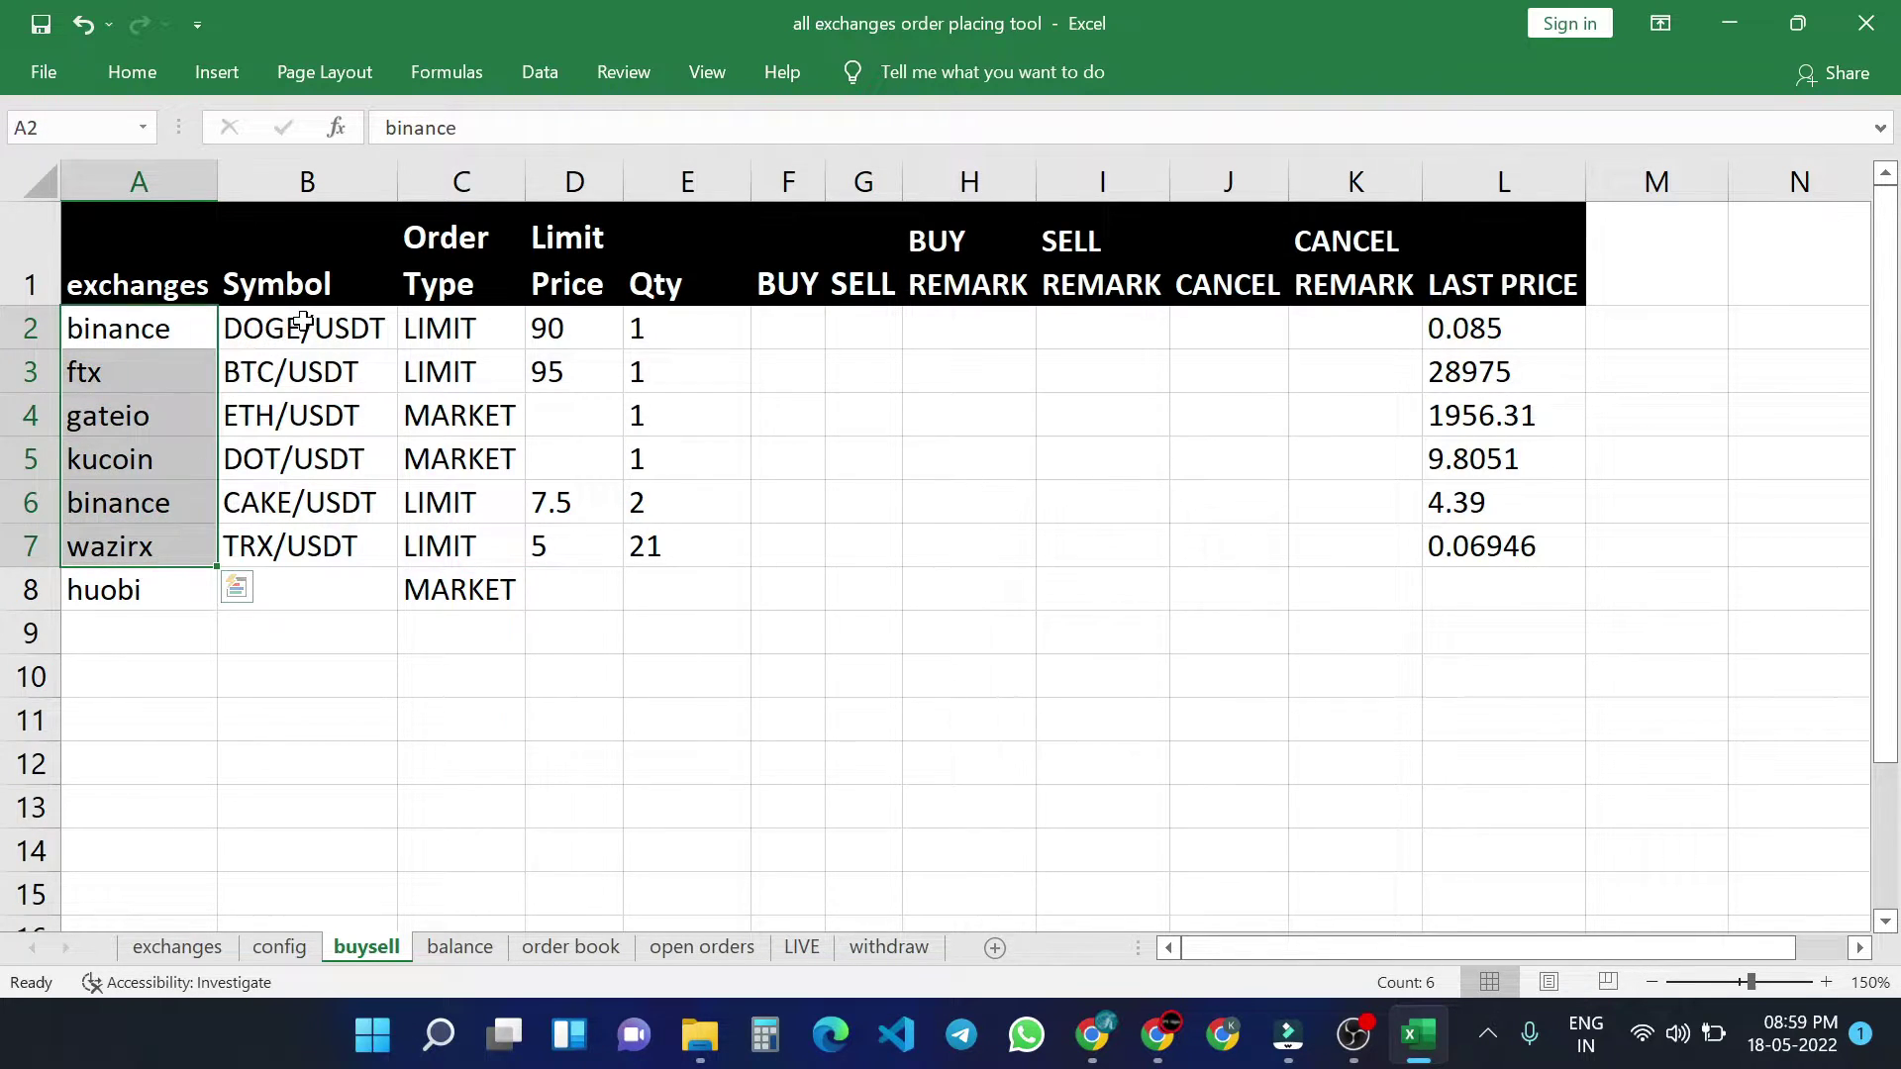
pyautogui.moveTo(280, 330)
pyautogui.mouseDown()
pyautogui.moveTo(600, 516)
pyautogui.moveTo(617, 580)
pyautogui.mouseUp()
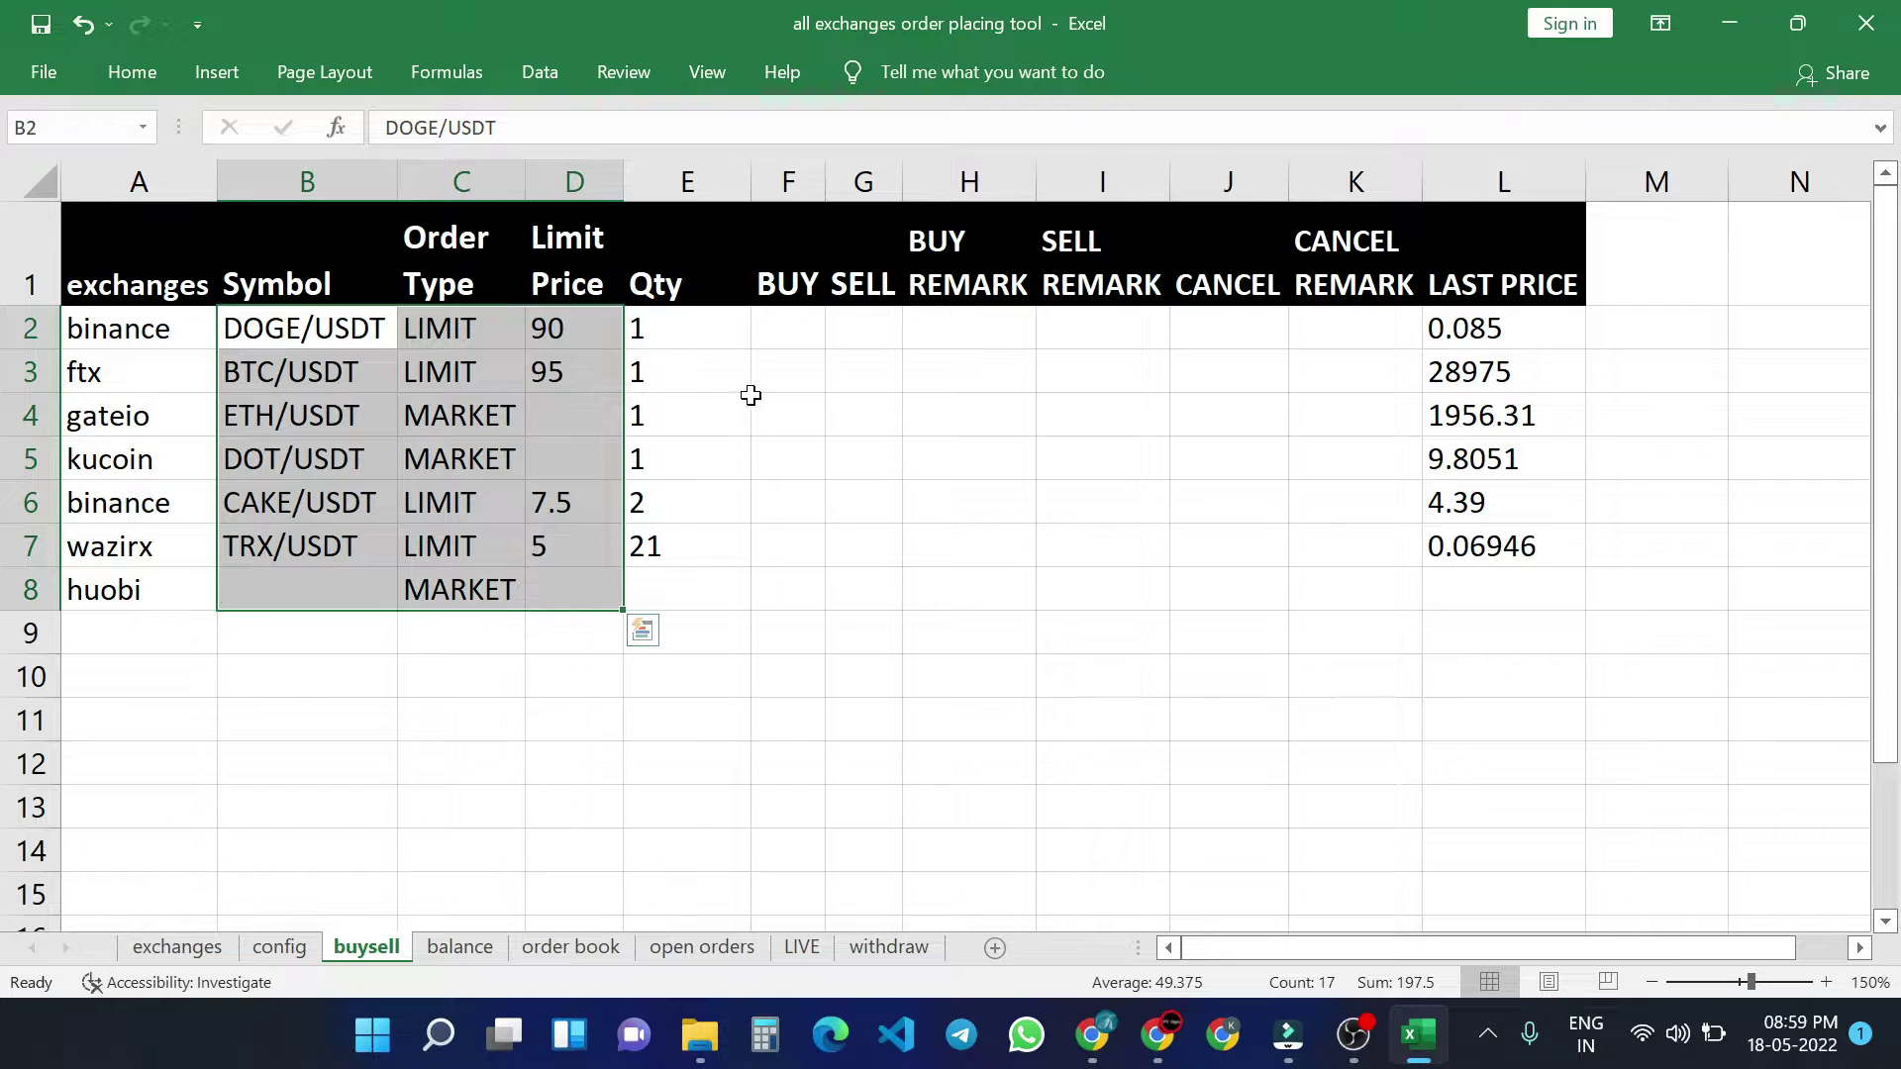
pyautogui.click(783, 322)
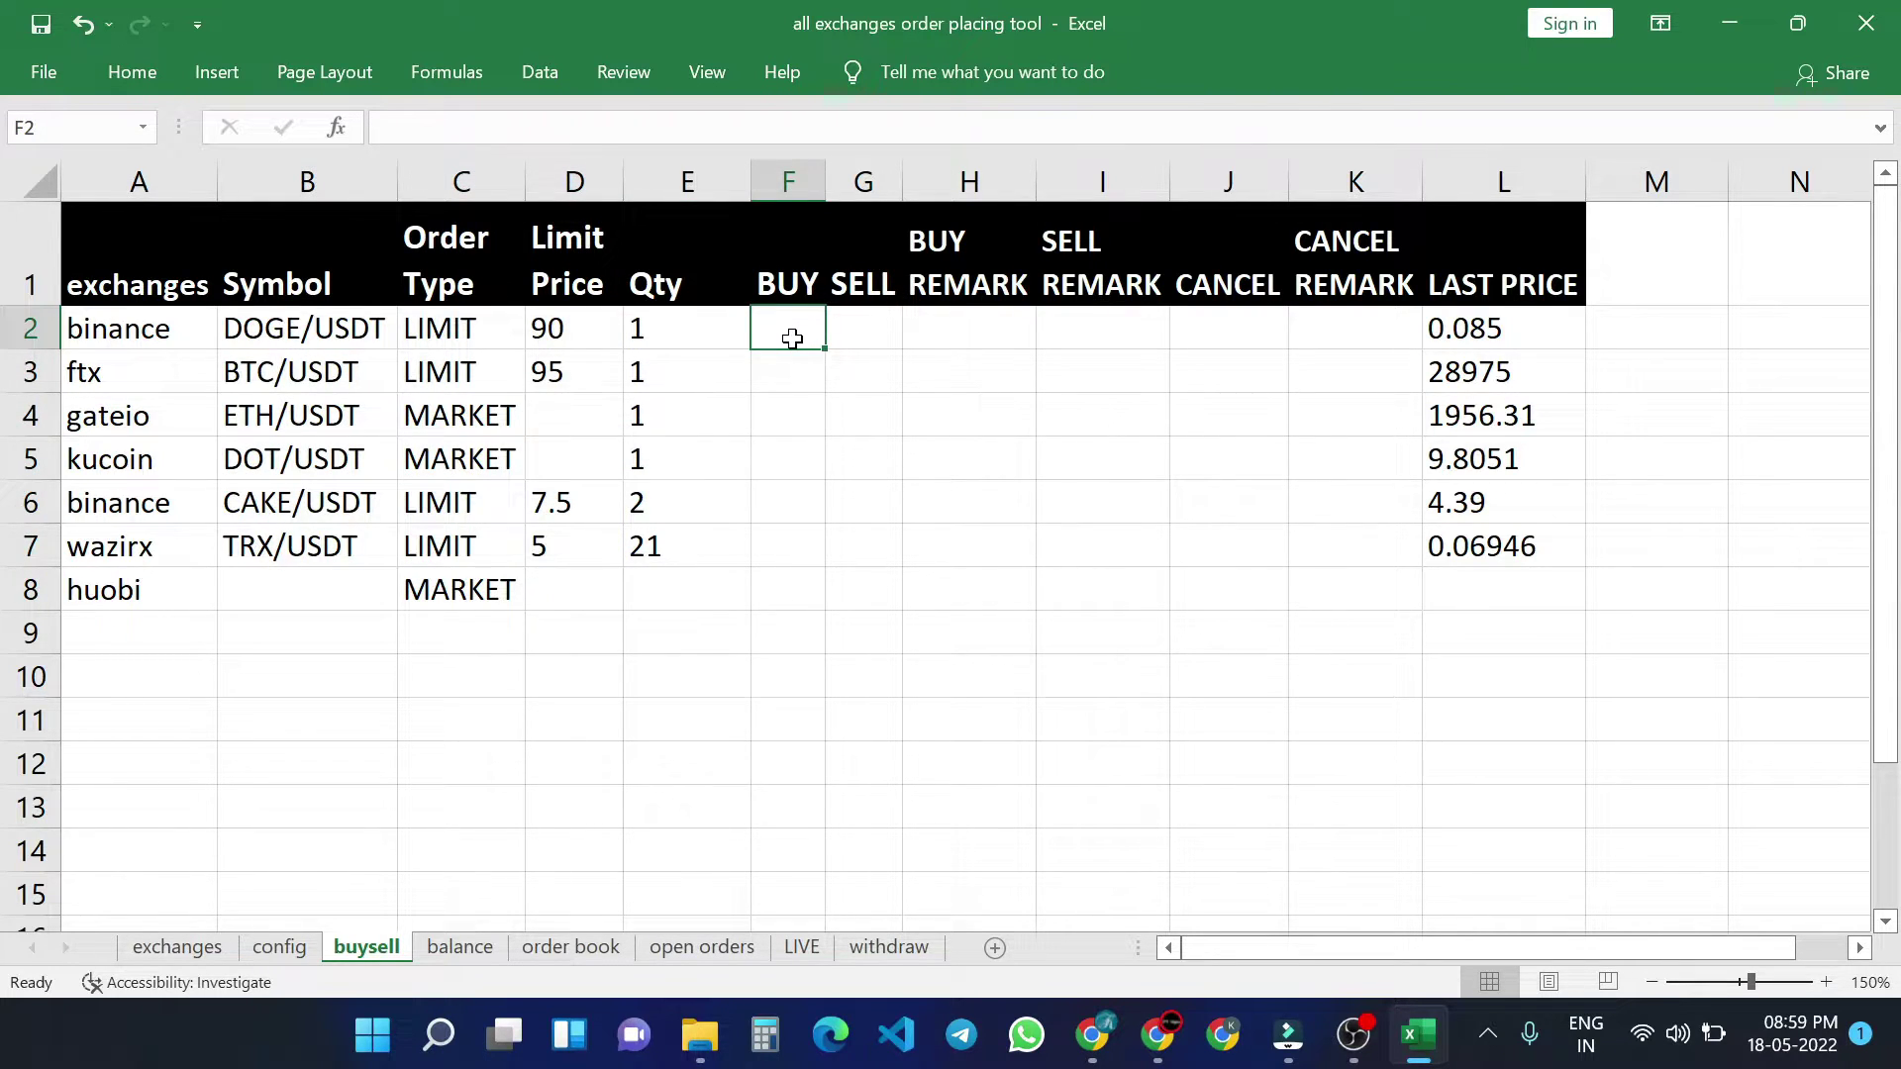
pyautogui.write('bu')
pyautogui.press('BackSpace')
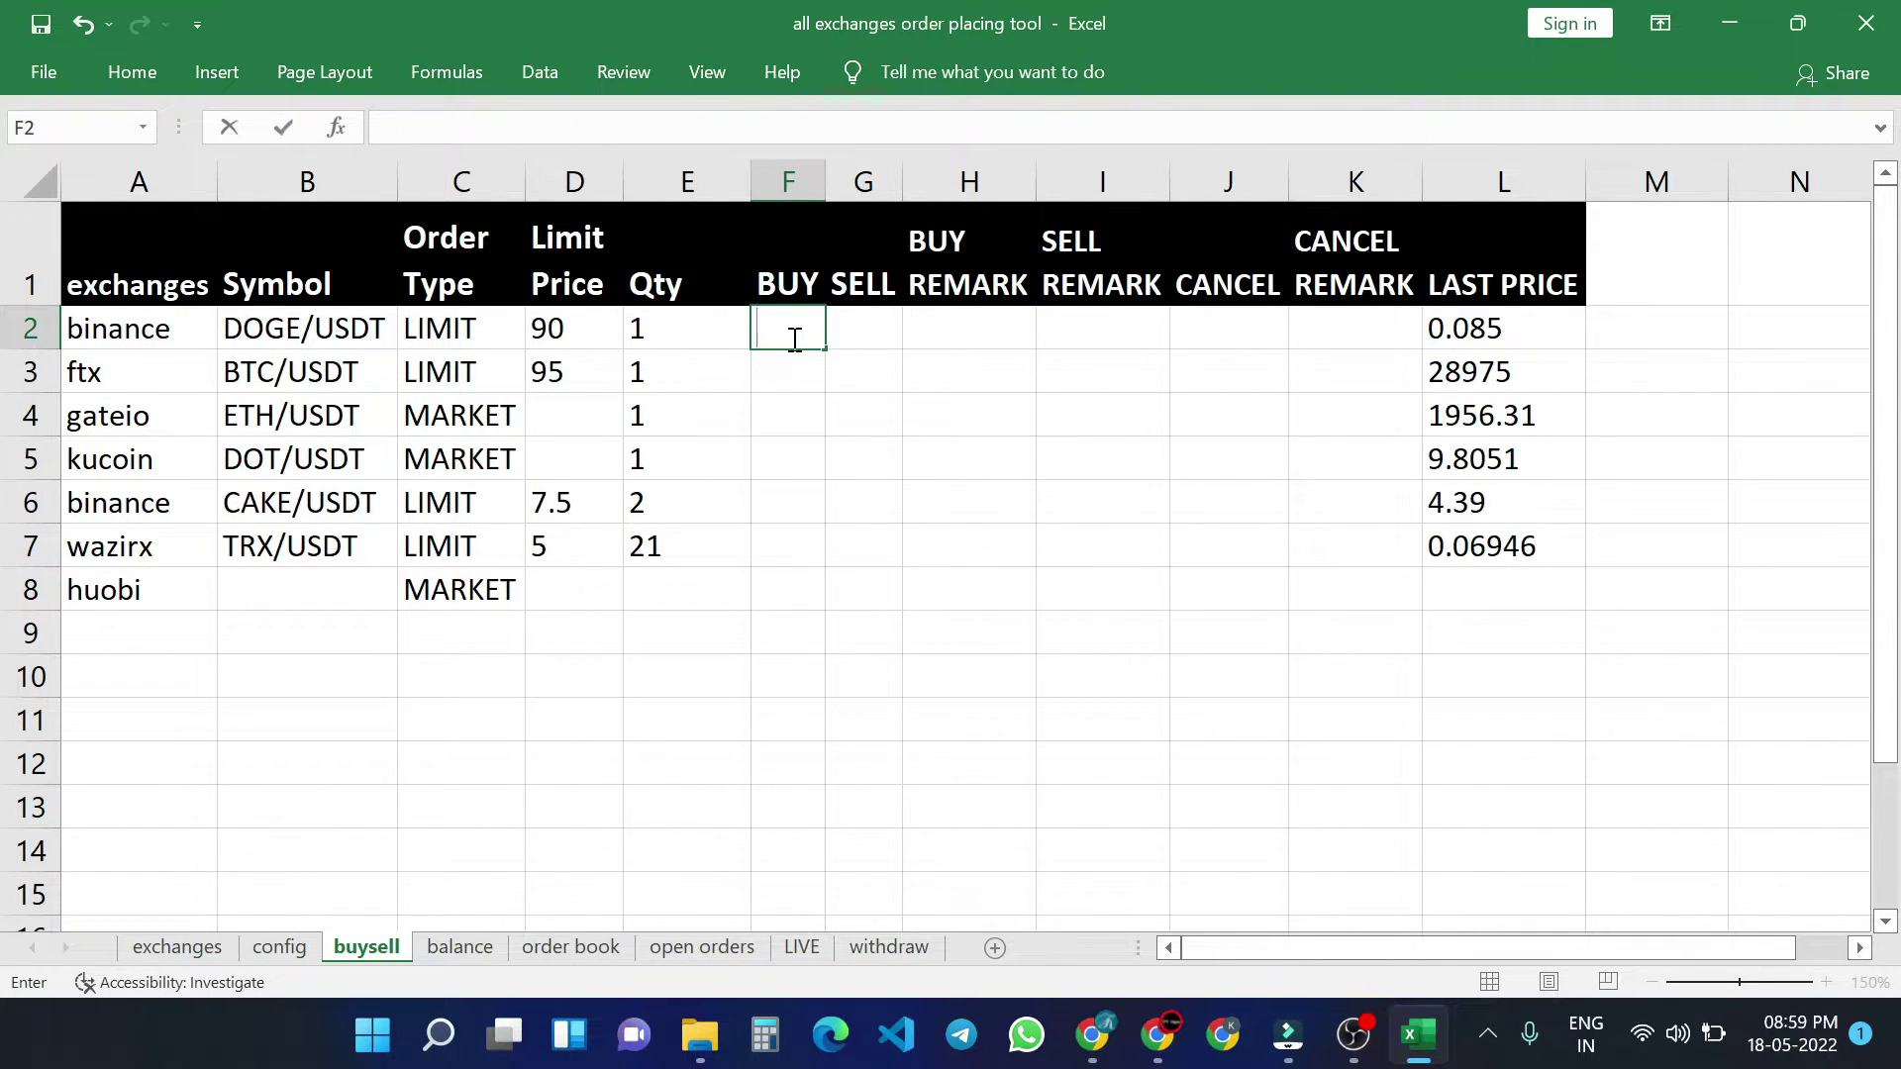
pyautogui.press('capslock')
pyautogui.write('BUY')
pyautogui.press('Return')
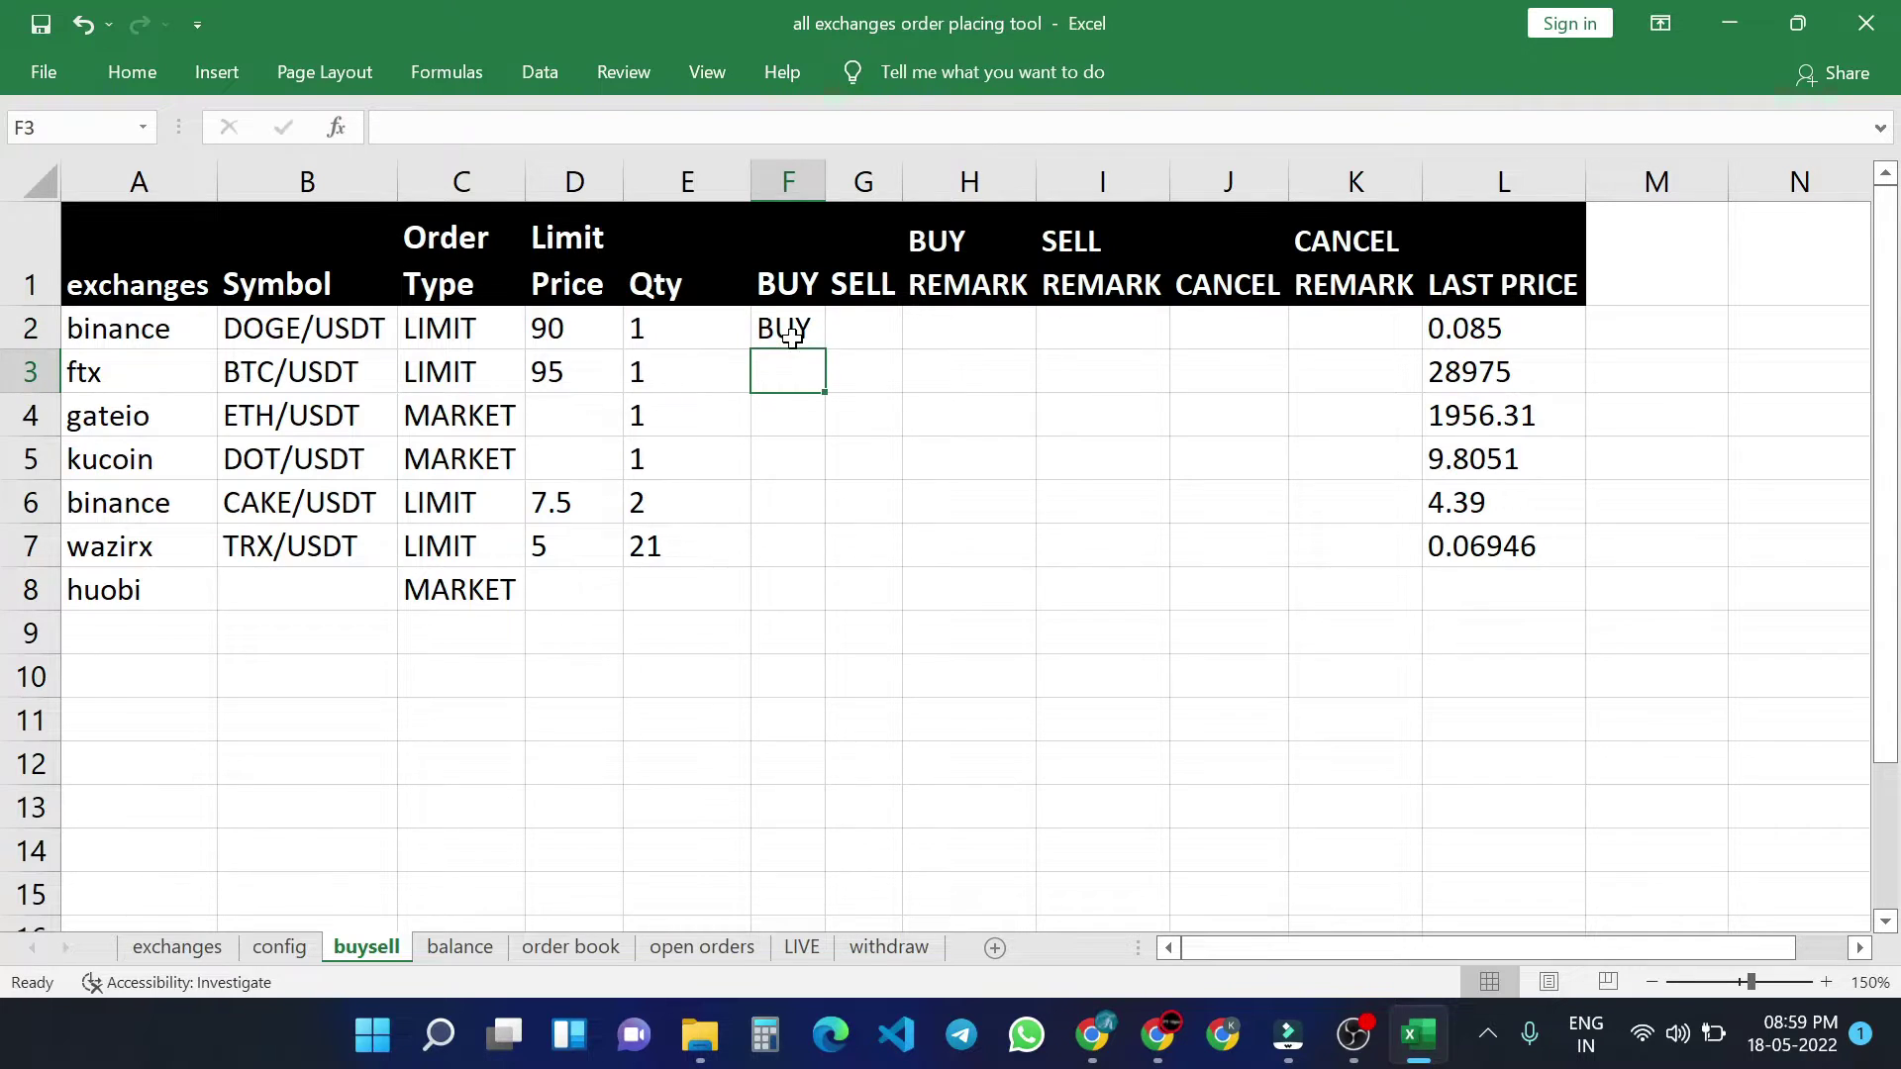
# - Browse the balance, order book and open orders sheets, ending on the LIVE sheet
pyautogui.click(450, 945)
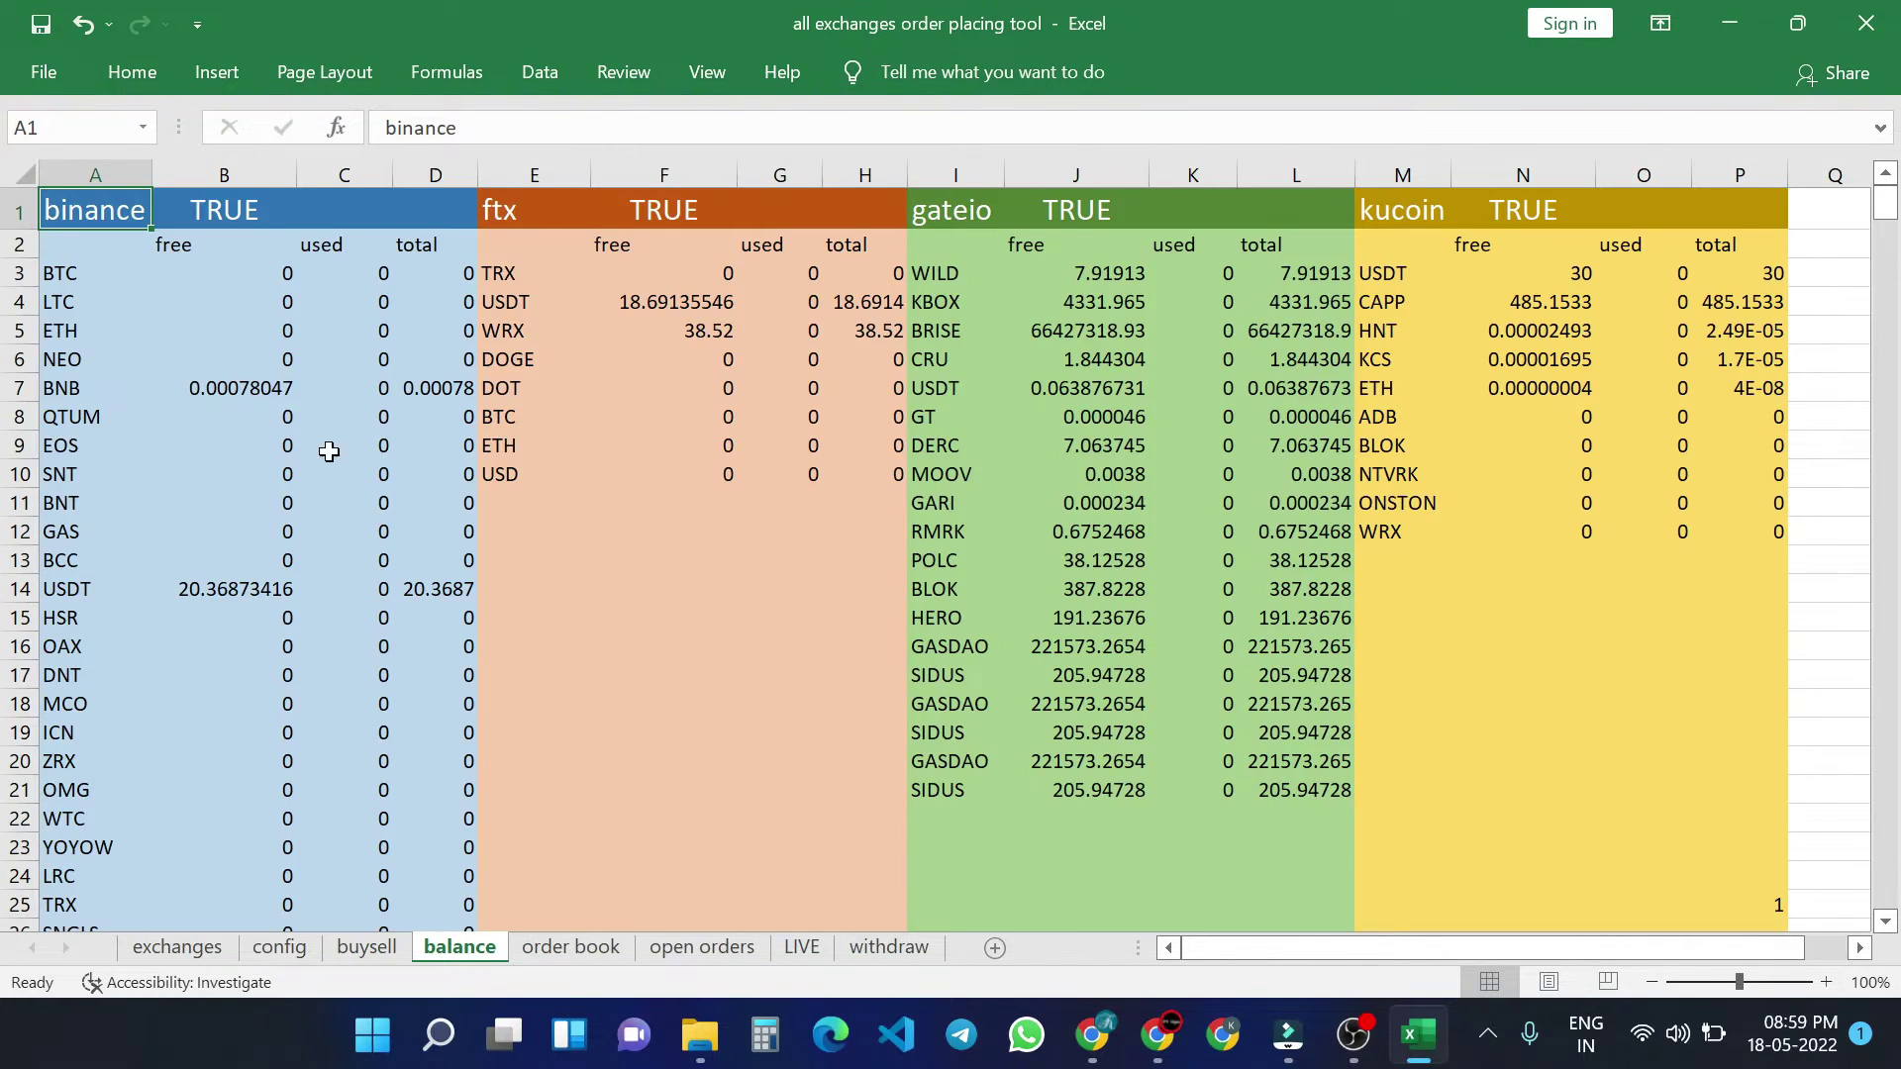
pyautogui.moveTo(136, 338); pyautogui.dragTo(1122, 504)
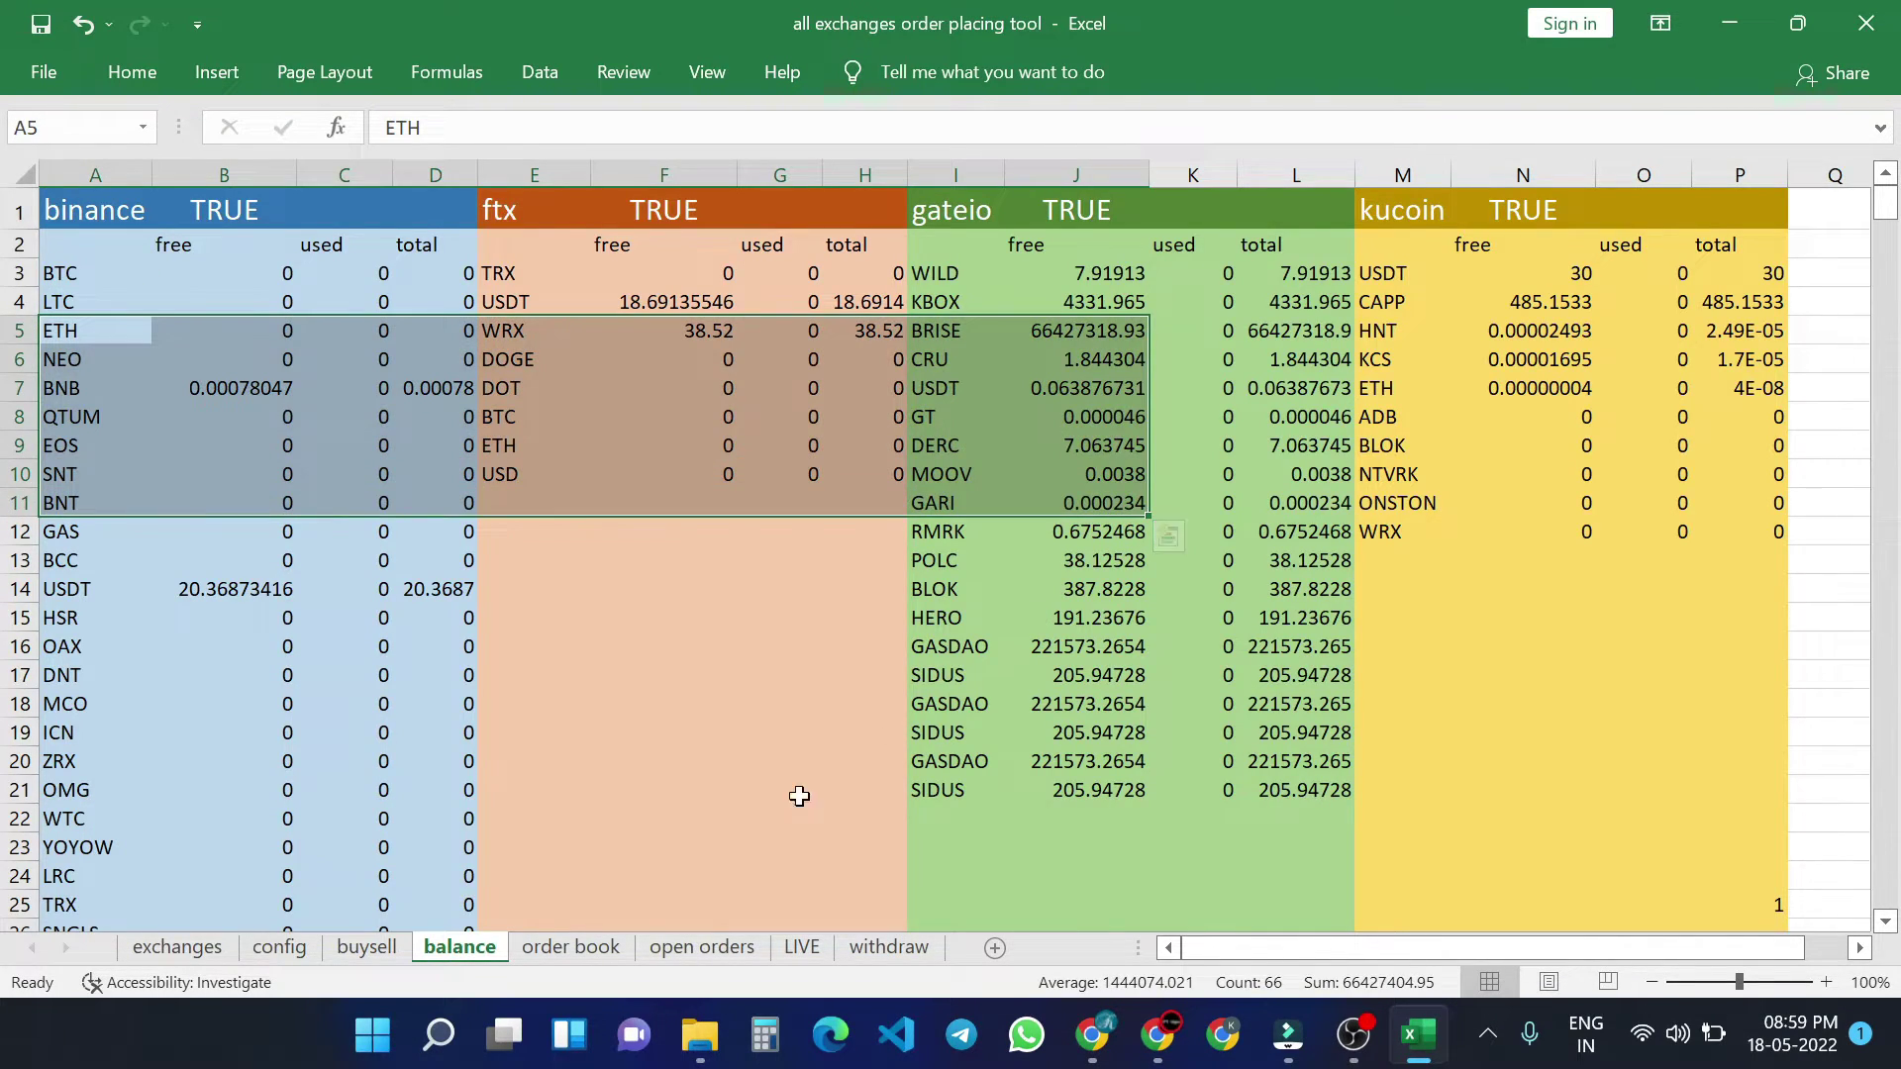
pyautogui.click(553, 951)
pyautogui.moveTo(120, 359)
pyautogui.mouseDown()
pyautogui.moveTo(421, 512)
pyautogui.moveTo(1307, 732)
pyautogui.mouseUp()
pyautogui.click(702, 951)
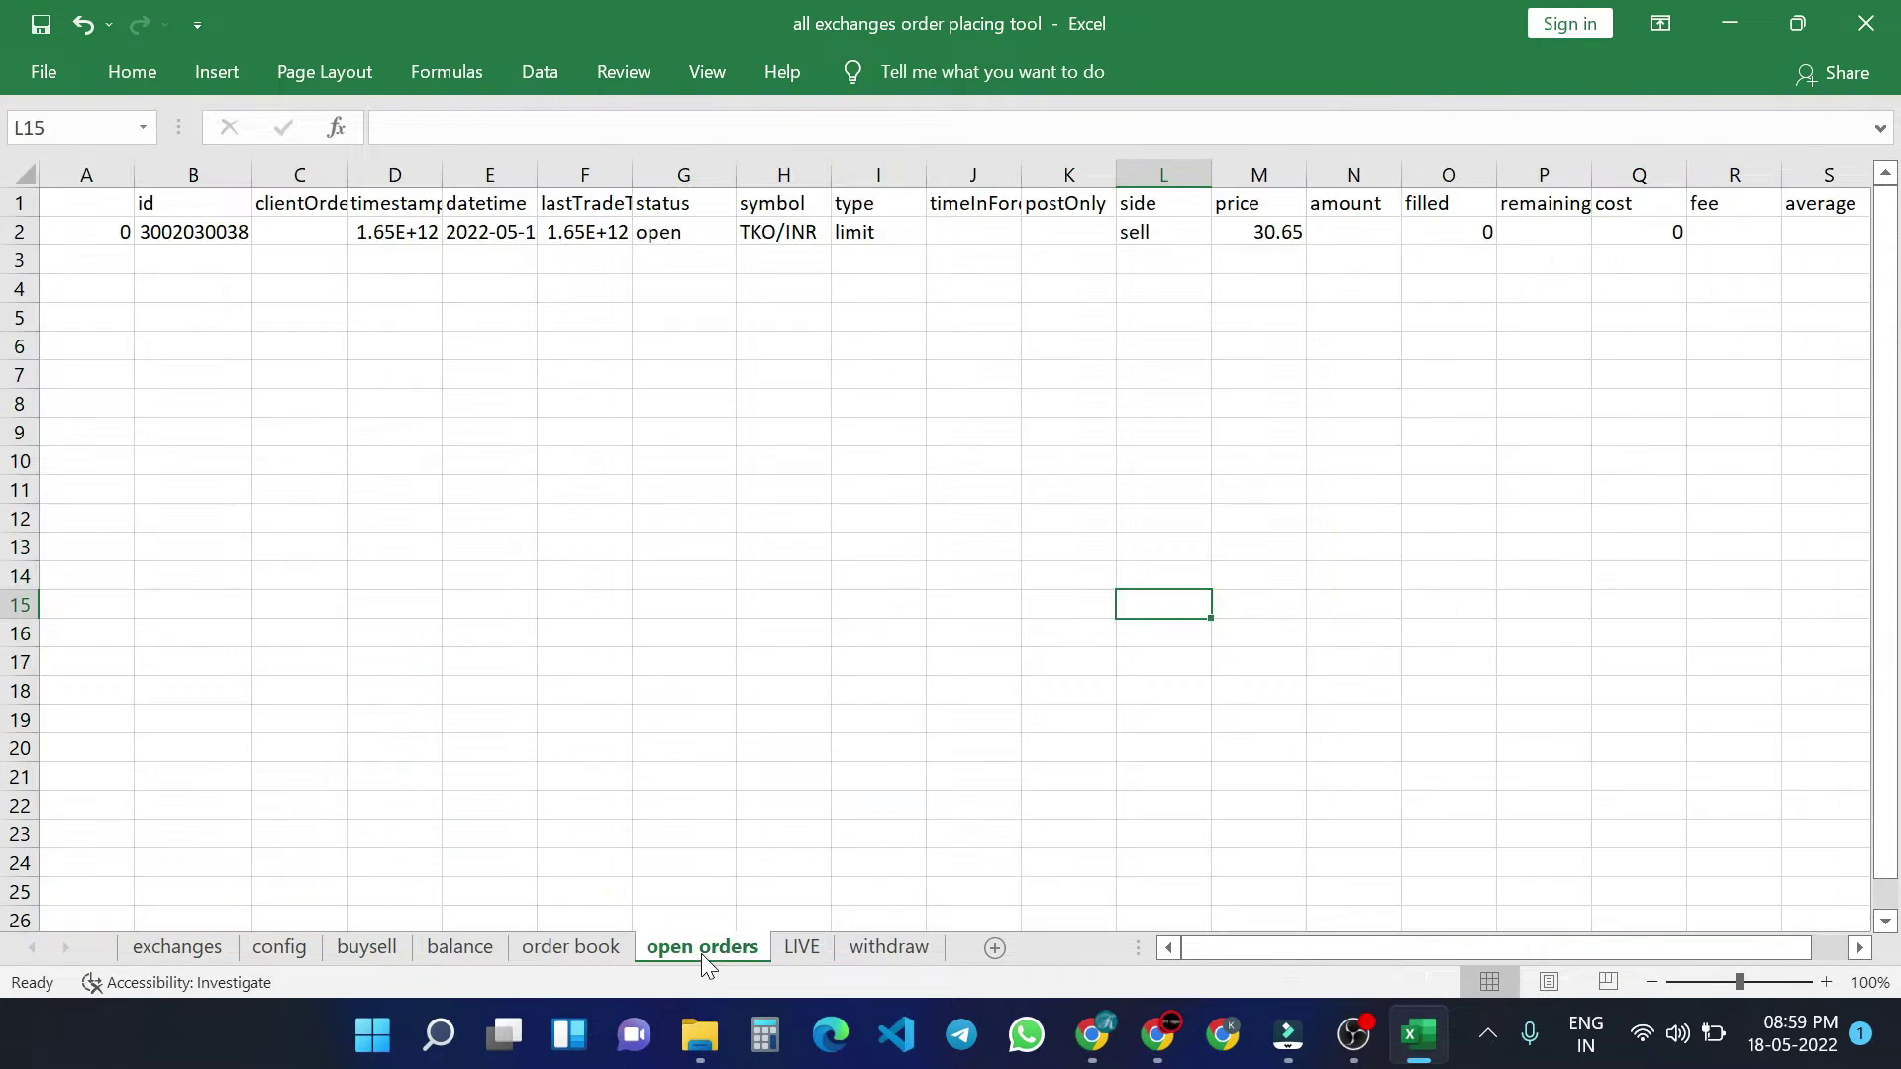
pyautogui.click(384, 434)
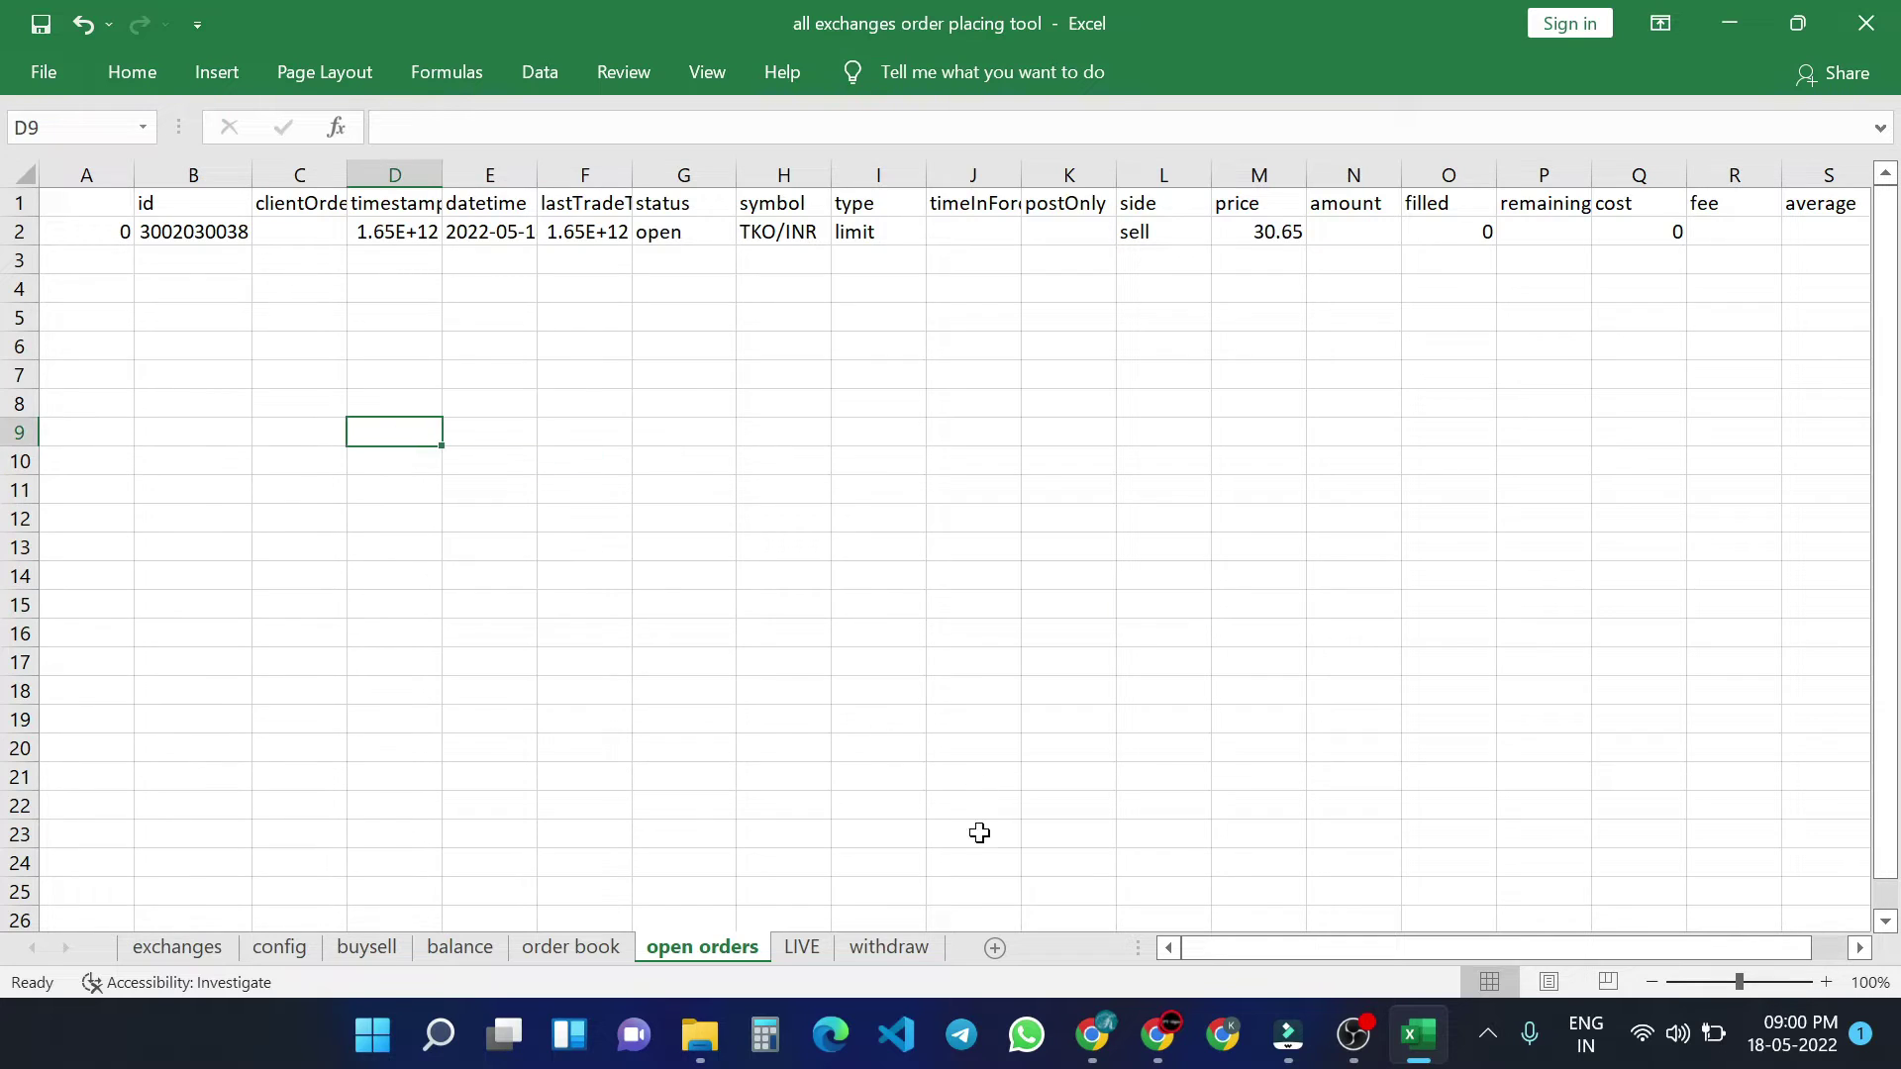
pyautogui.click(788, 950)
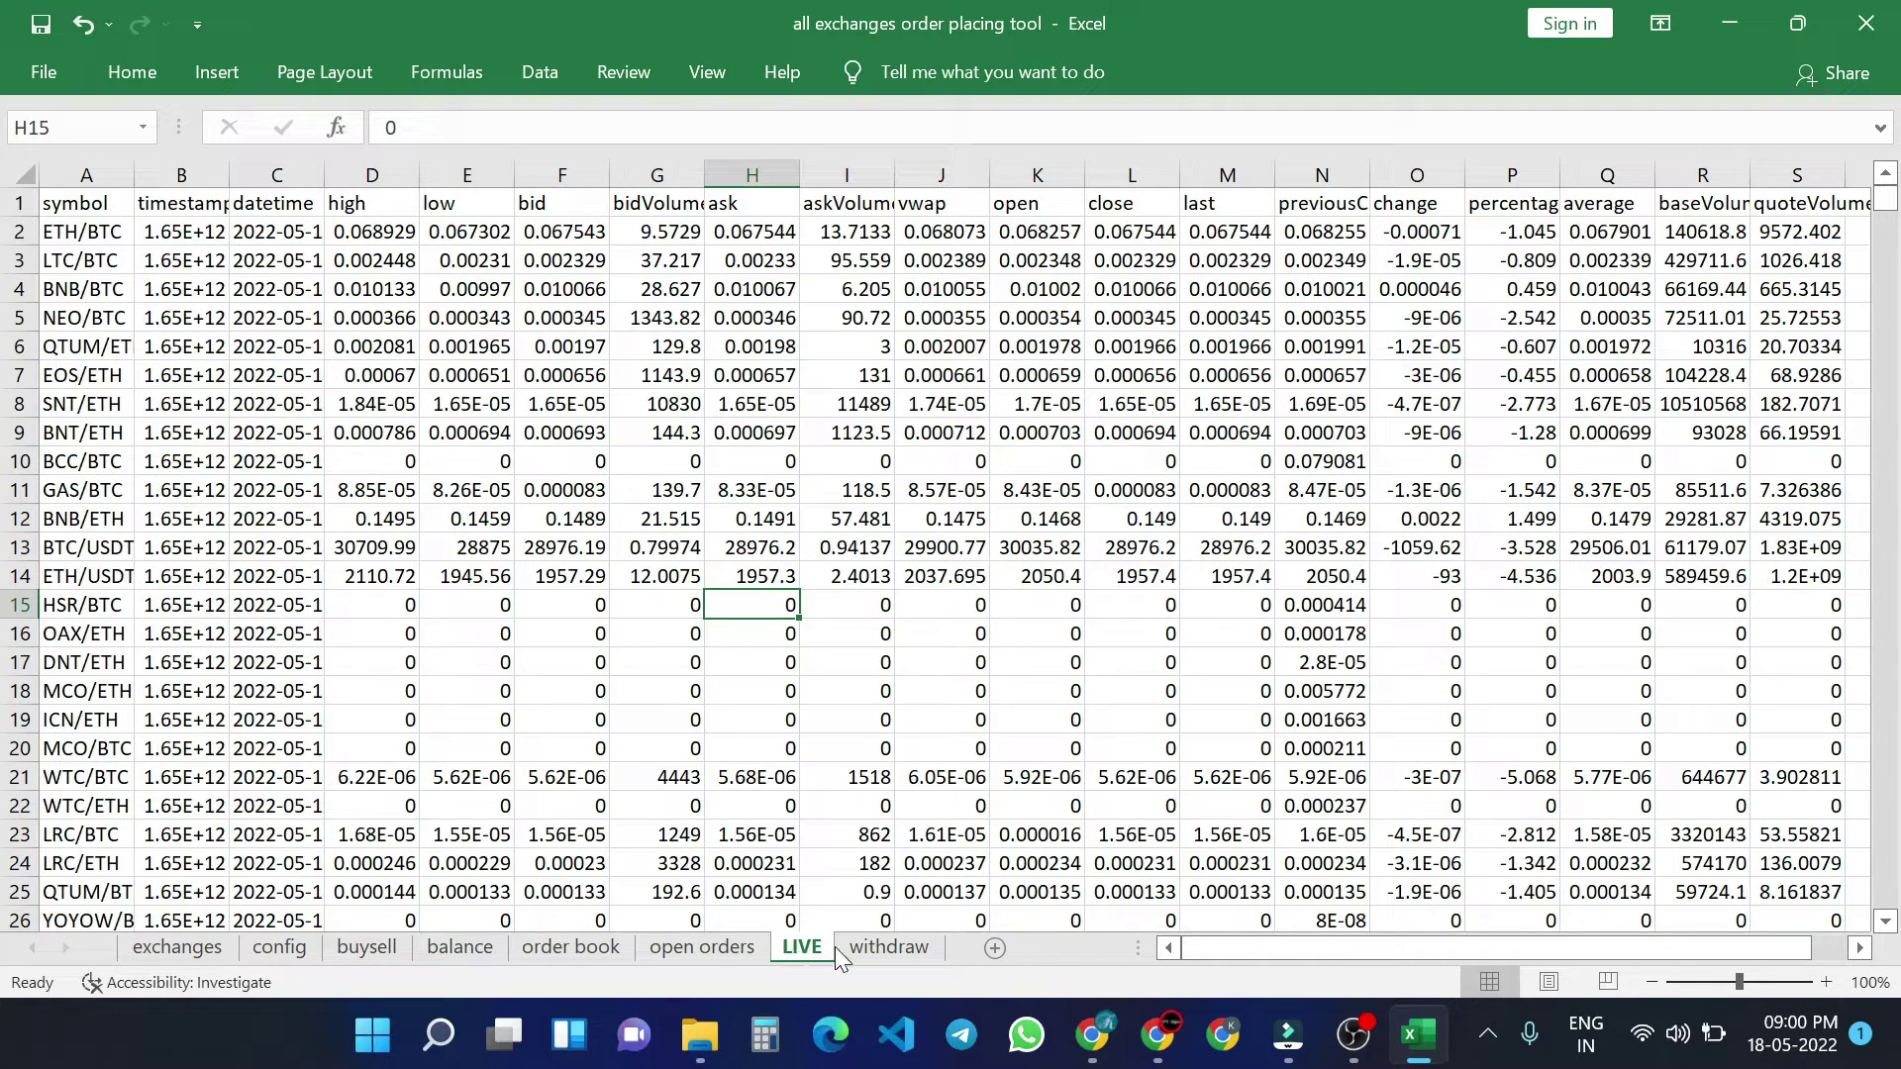
# - Show the withdraw sheet set for 8 USDT via TRC20 from binance to bitmart
pyautogui.click(871, 946)
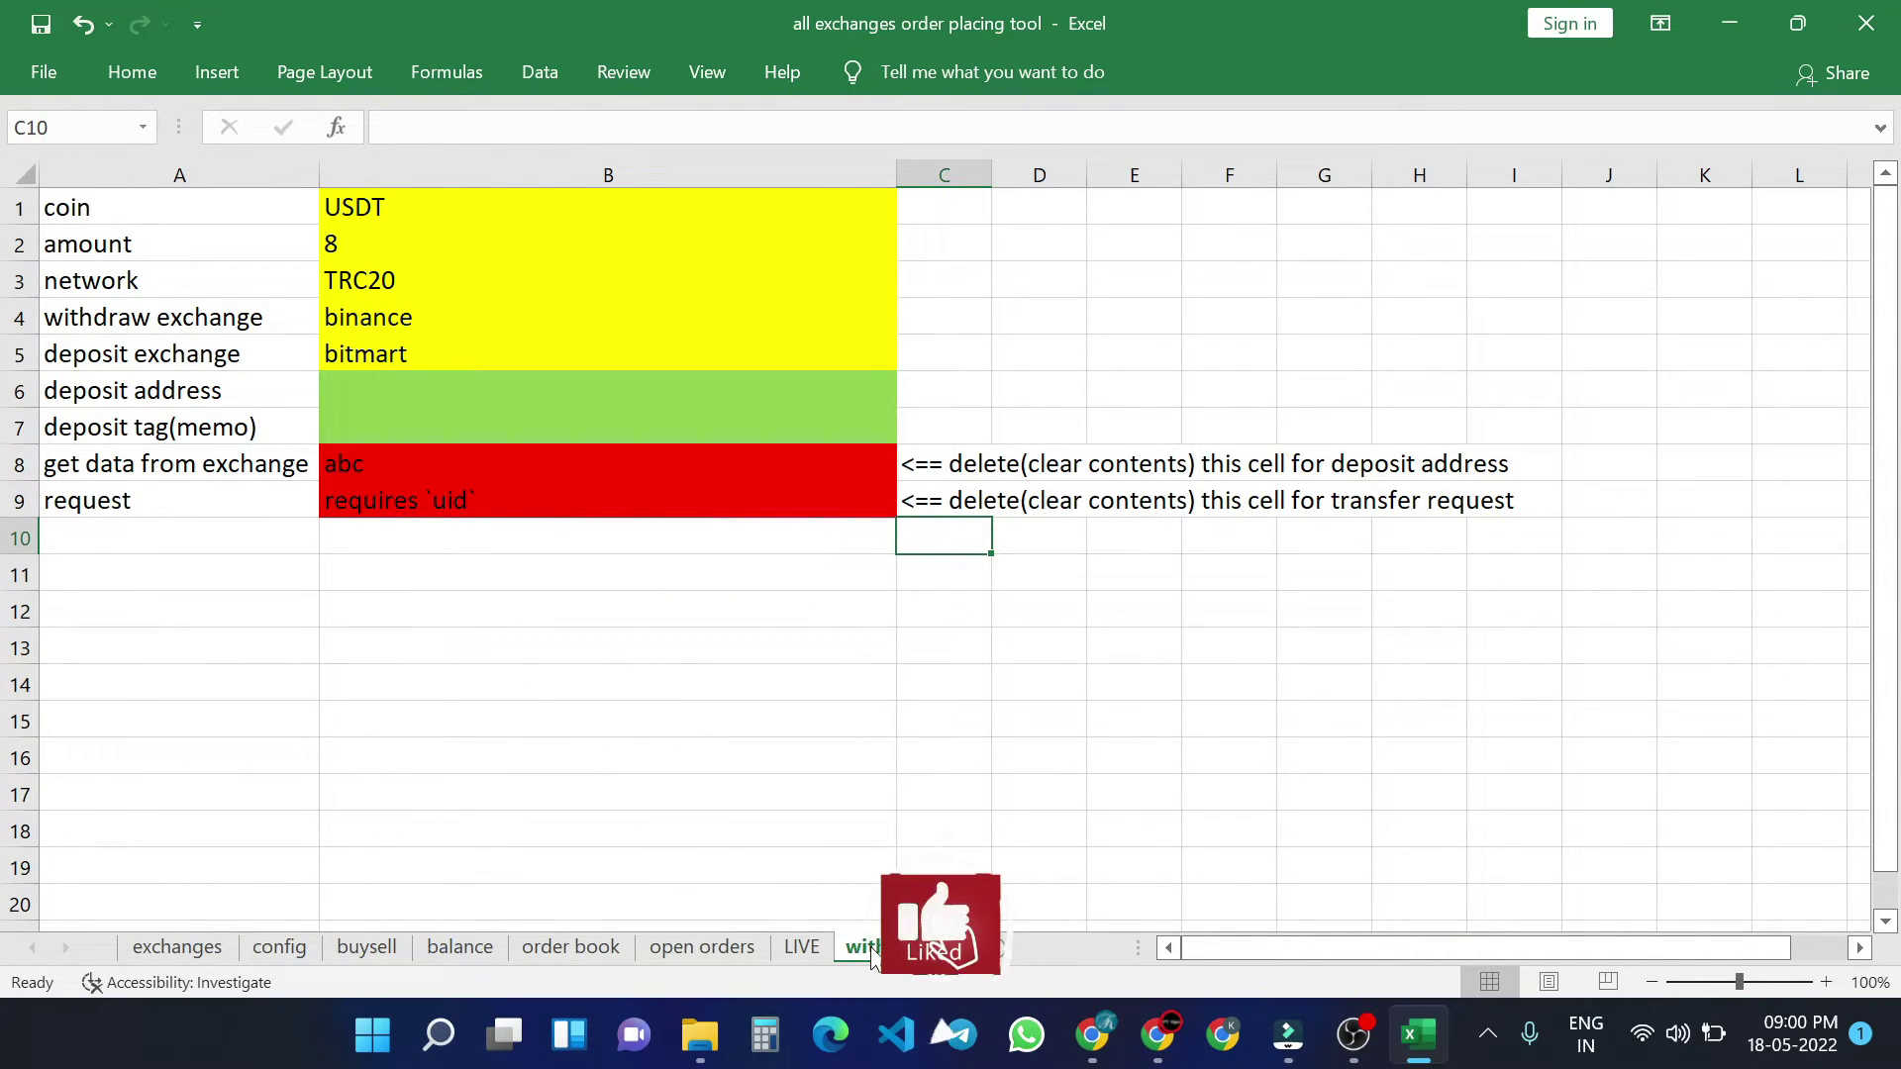